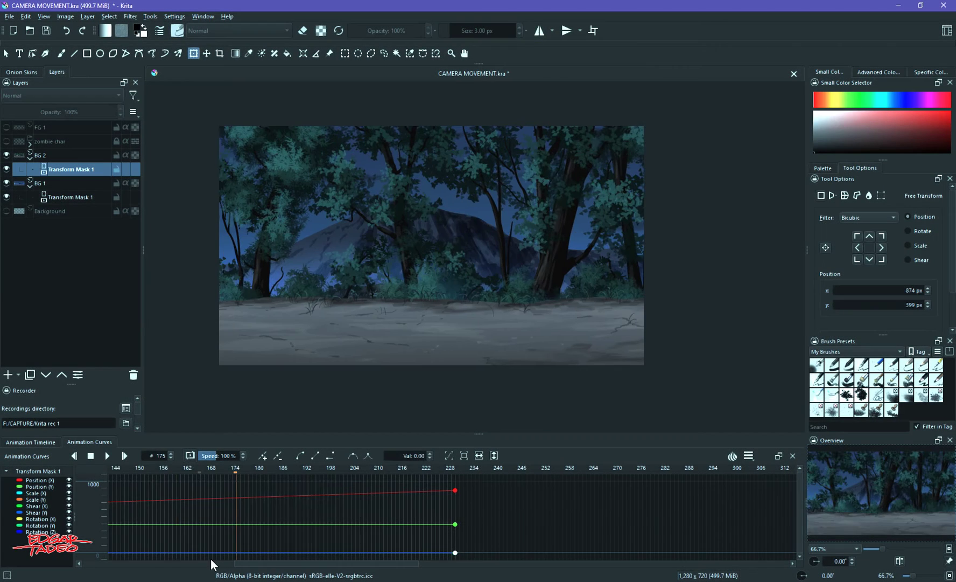
Scrub through the timeline to preview the camera movement on the BG 2 transform mask
left_click(114, 471)
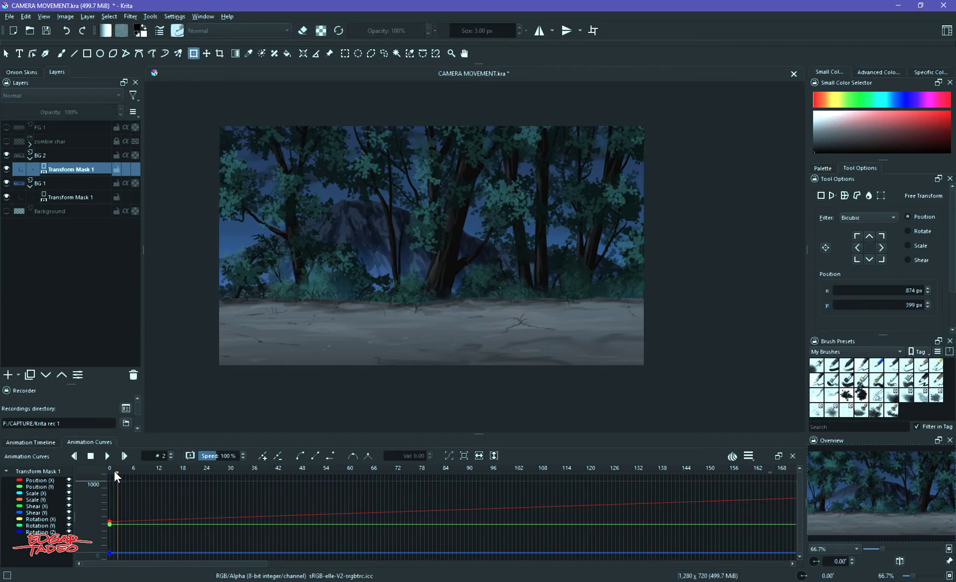
left_click_drag(114, 470, 550, 482)
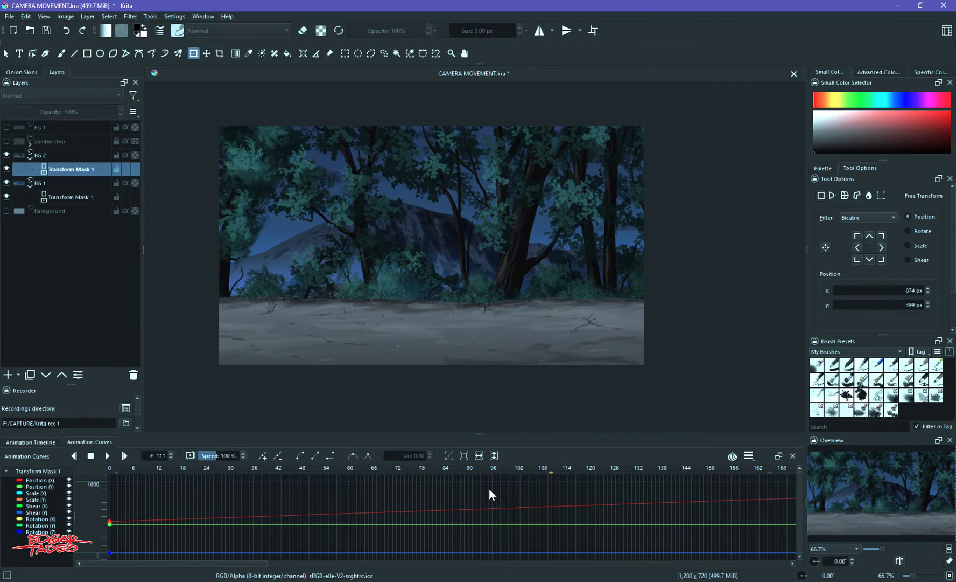
Make the FG 1 layer visible and add a transform mask to it
left_click(7, 127)
left_click(71, 129)
right_click(70, 129)
mouse_move(205, 309)
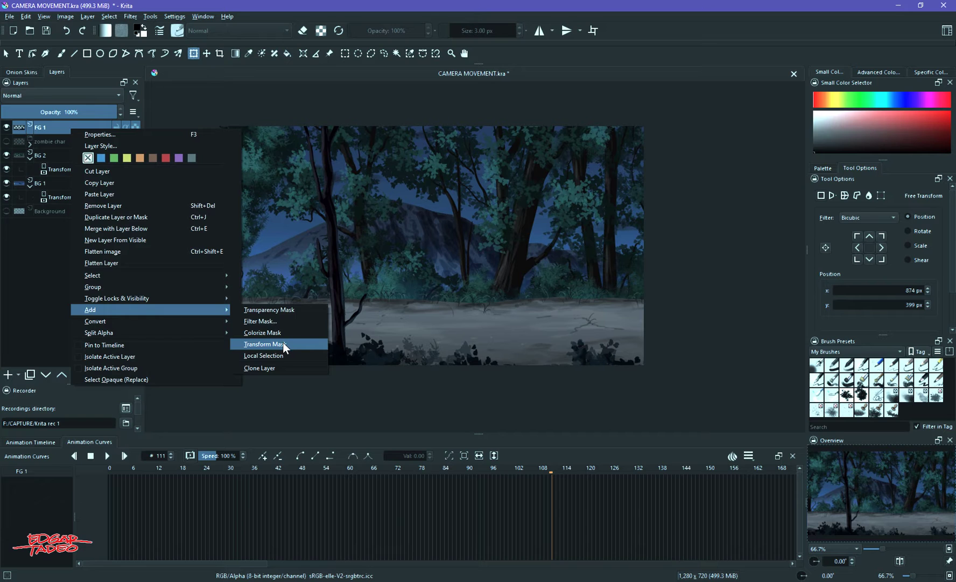
left_click(284, 345)
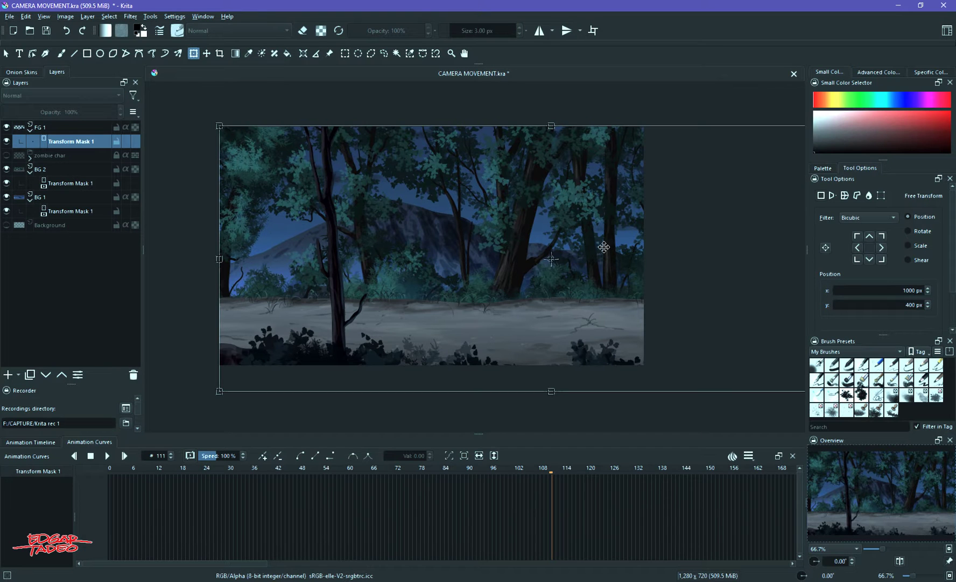
Keyframe the FG 1 transform mask at frame 0 and shift the foreground horizontally to the left
key("Return")
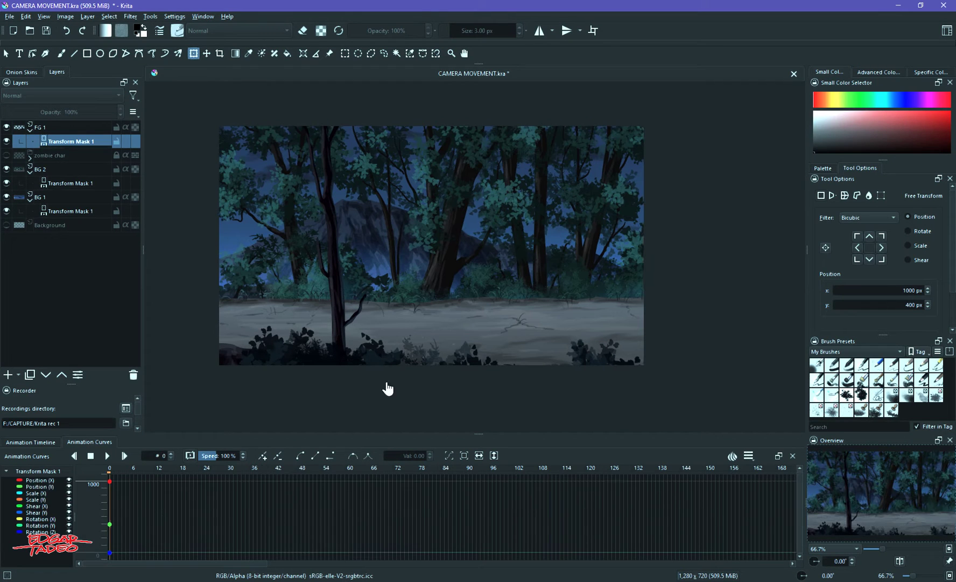
left_click_drag(641, 263, 402, 269)
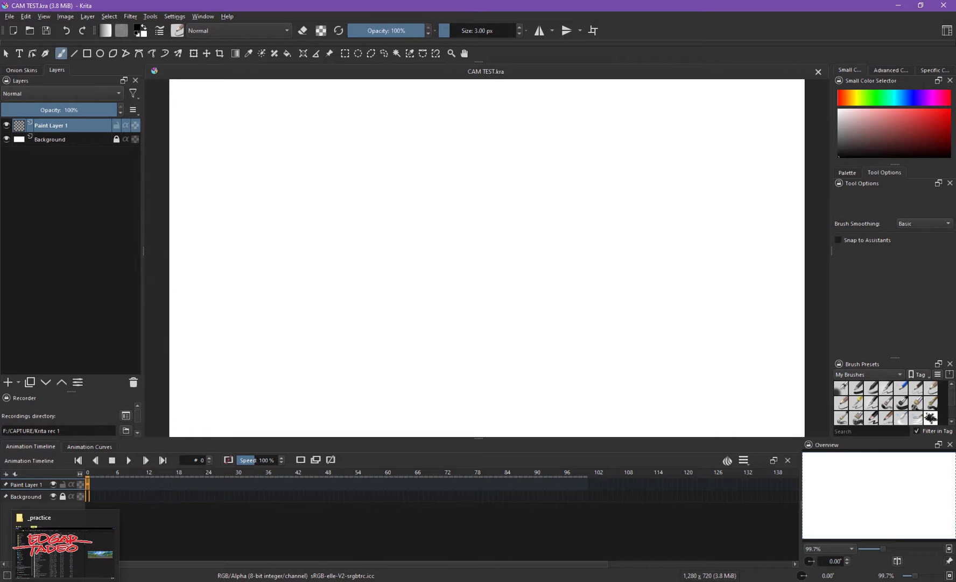
Insert the Totoro BG.jpg picture from the _practice folder into CAM TEST.kra as a new layer
left_click(59, 544)
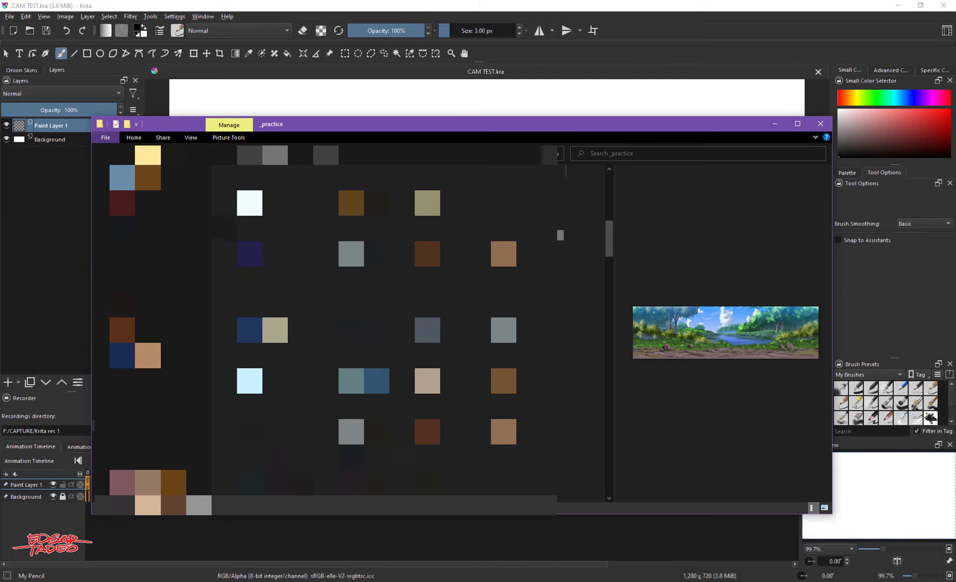
left_click_drag(283, 183, 371, 101)
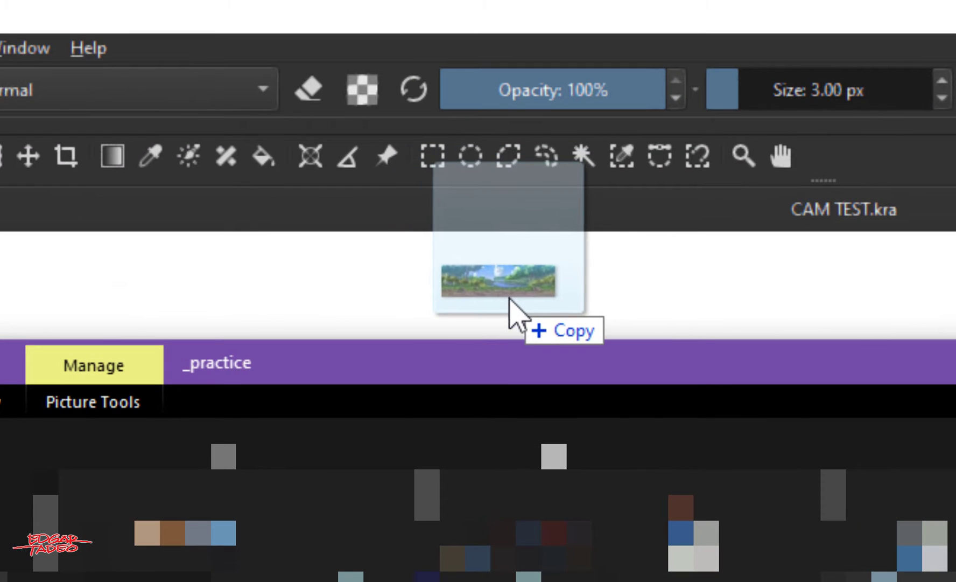
left_click_drag(510, 300, 511, 301)
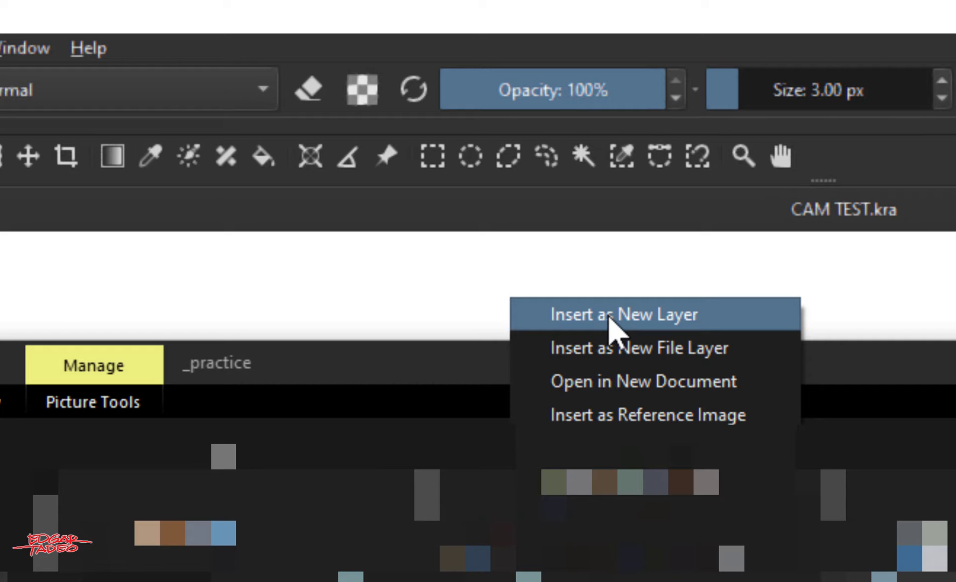
left_click(610, 317)
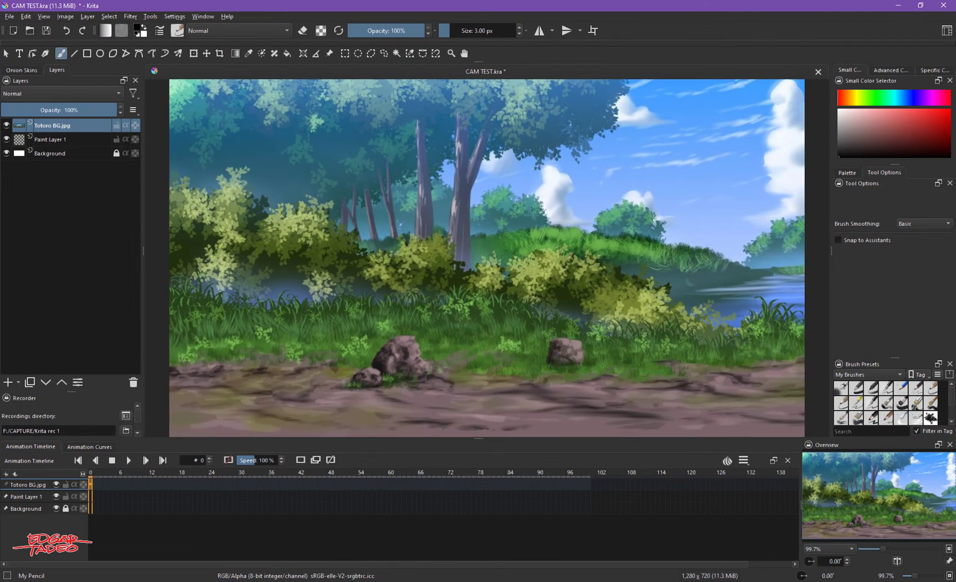
Examine how far the Totoro BG.jpg layer extends beyond the canvas, using the Transform tool's bounding box
key("minus")
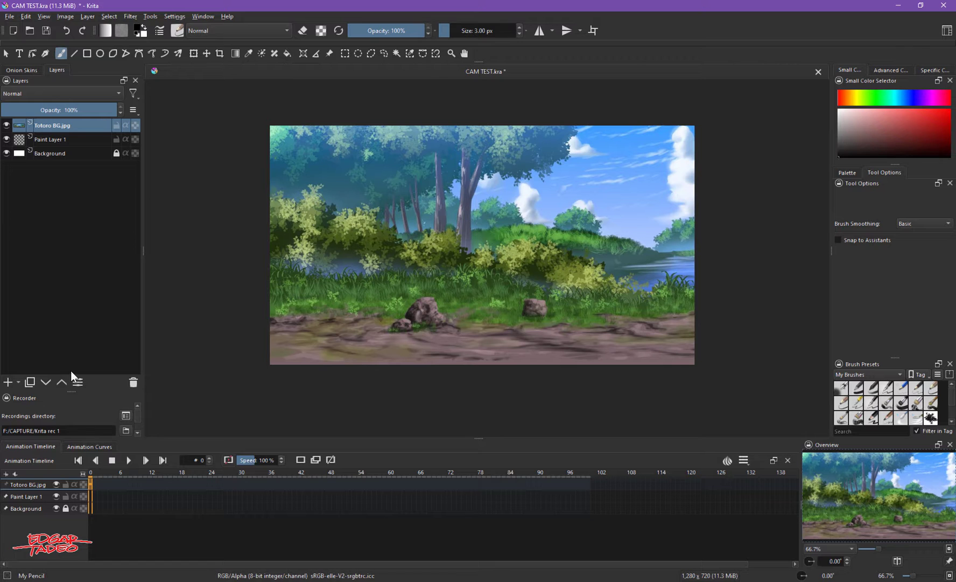
left_click(6, 53)
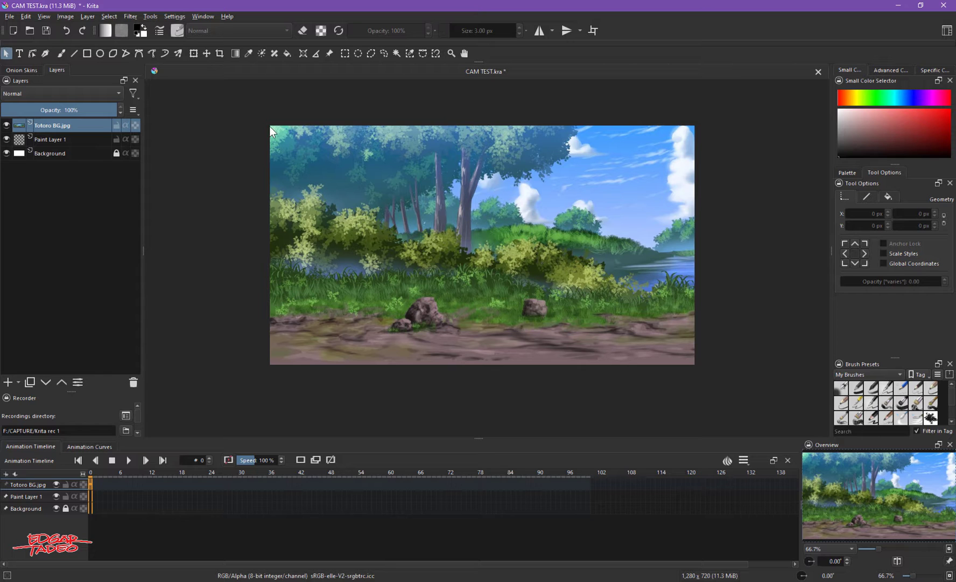
left_click(193, 53)
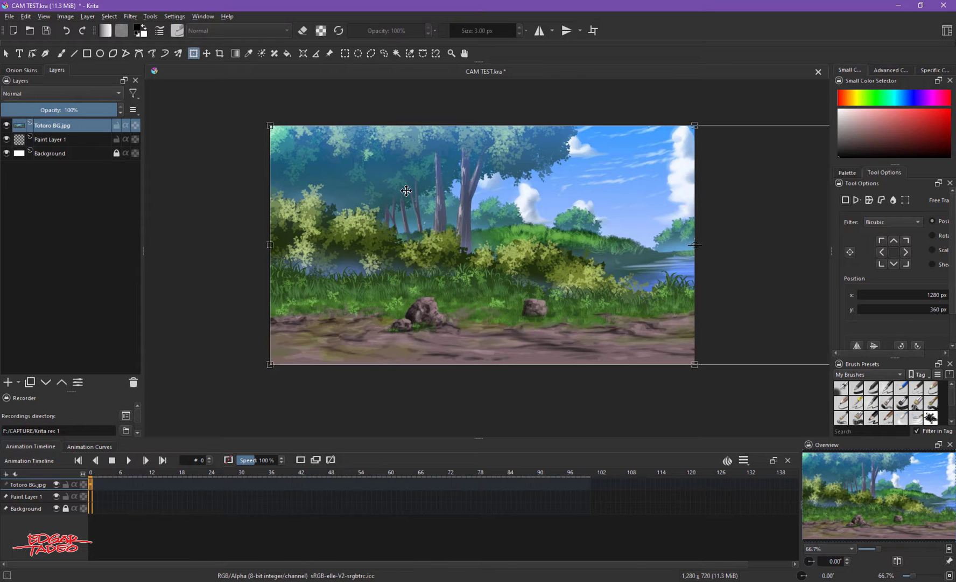
scroll(406, 190, "down", 3)
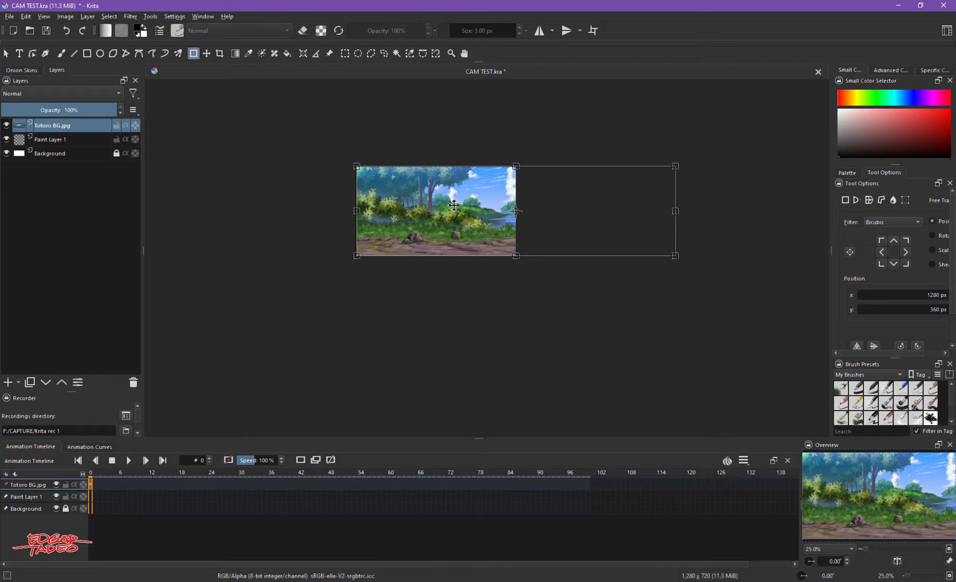
left_click_drag(454, 205, 410, 262)
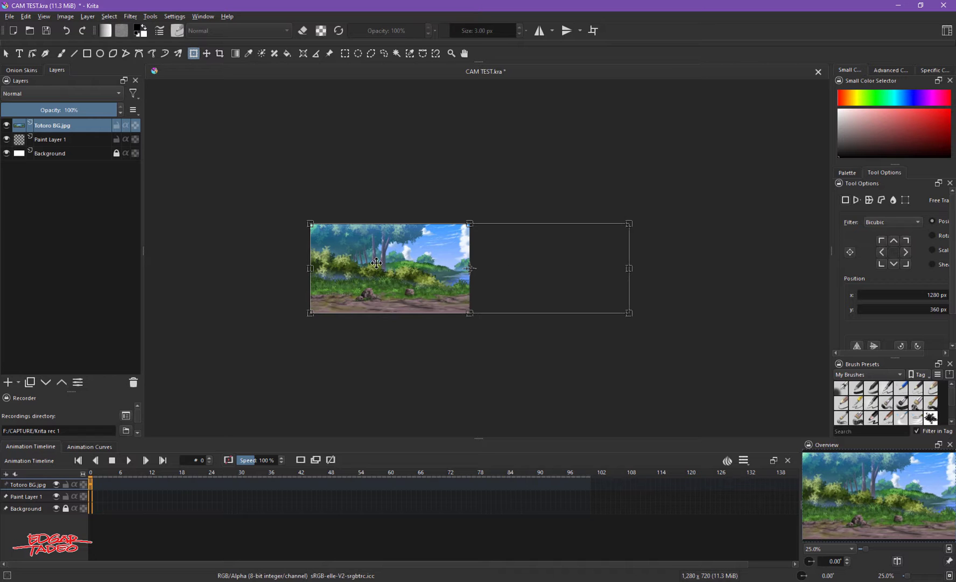
scroll(376, 263, "up", 1)
scroll(376, 263, "up", 1)
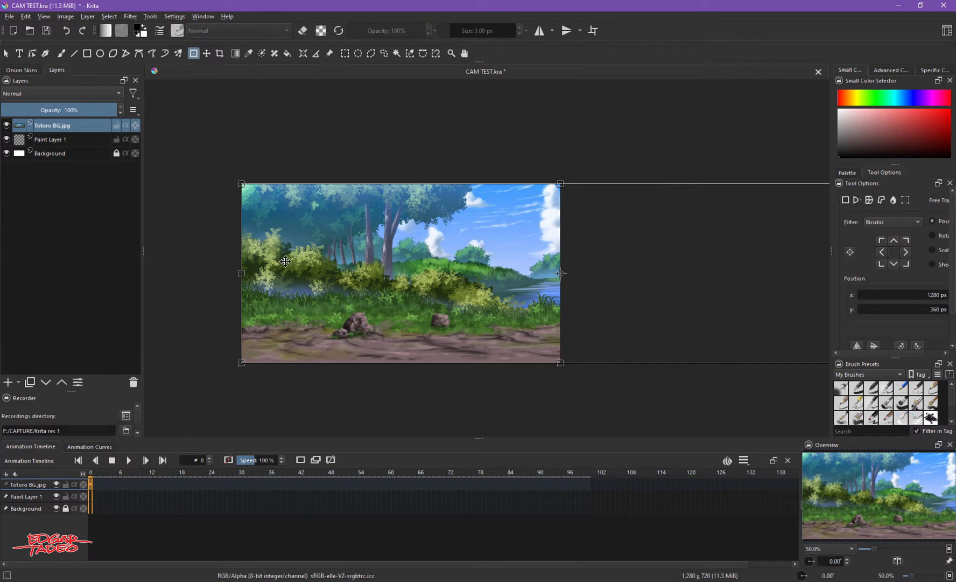
Start importing animation frames and add all the render PNG images from the Totoro seq folder
left_click(6, 54)
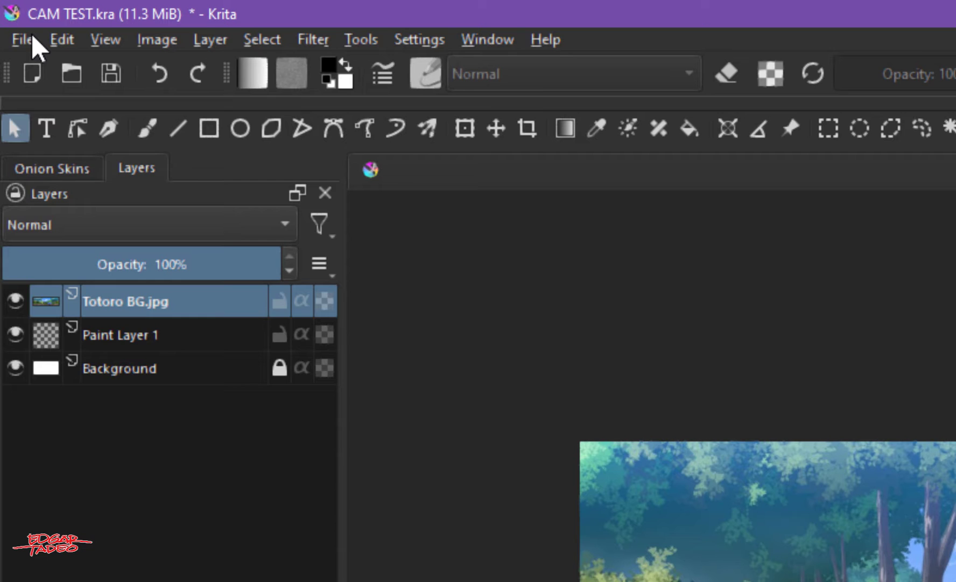
left_click(32, 38)
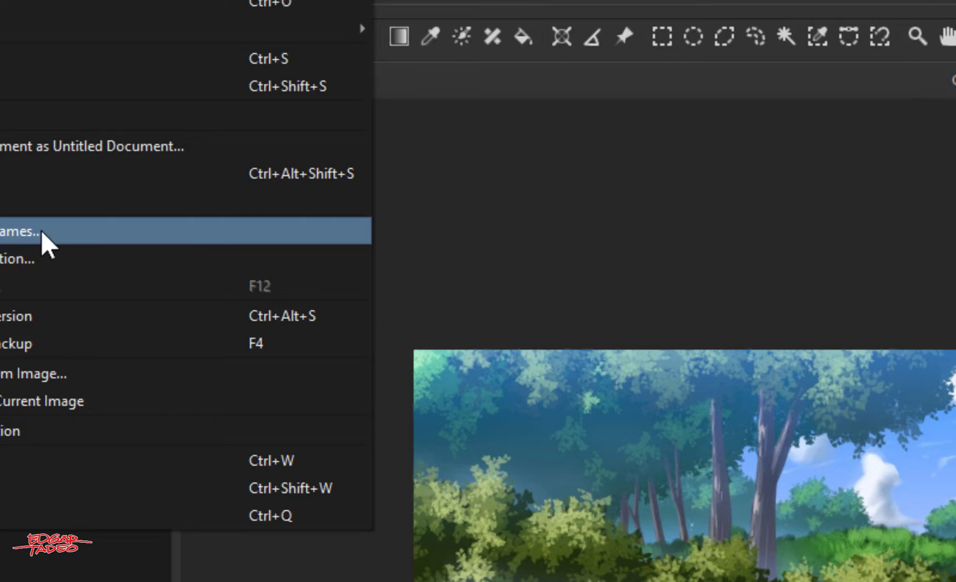
left_click(207, 322)
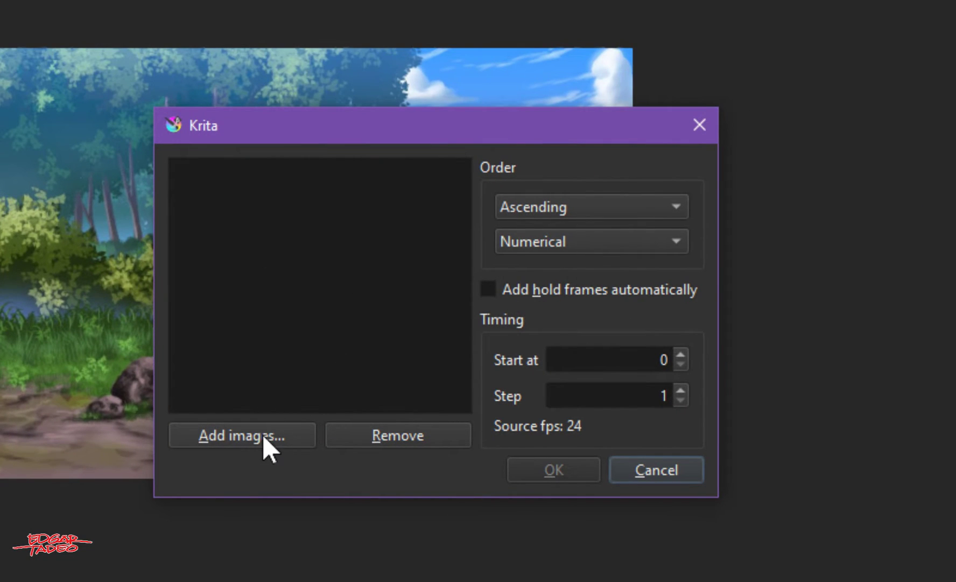
left_click(262, 433)
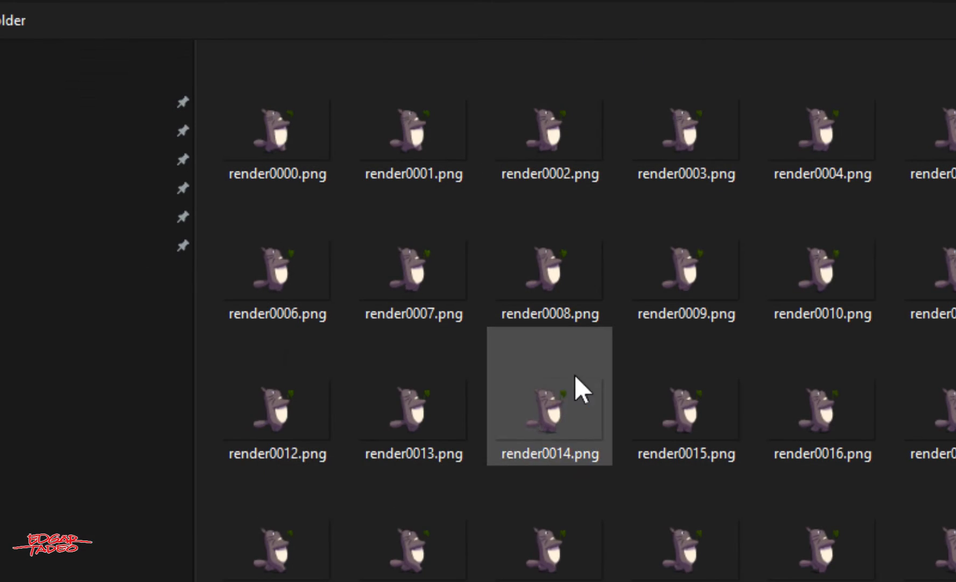
left_click(280, 77)
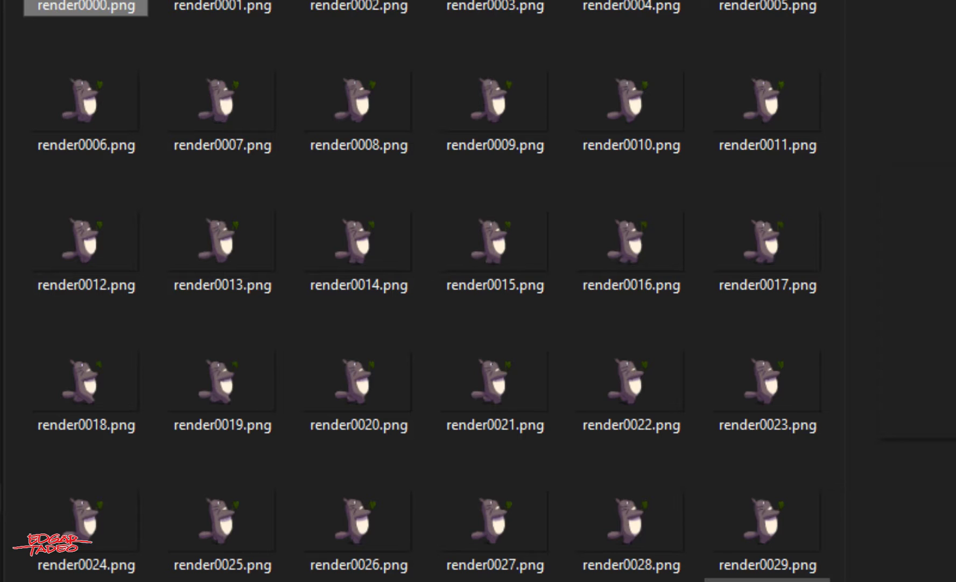
key("ctrl+a")
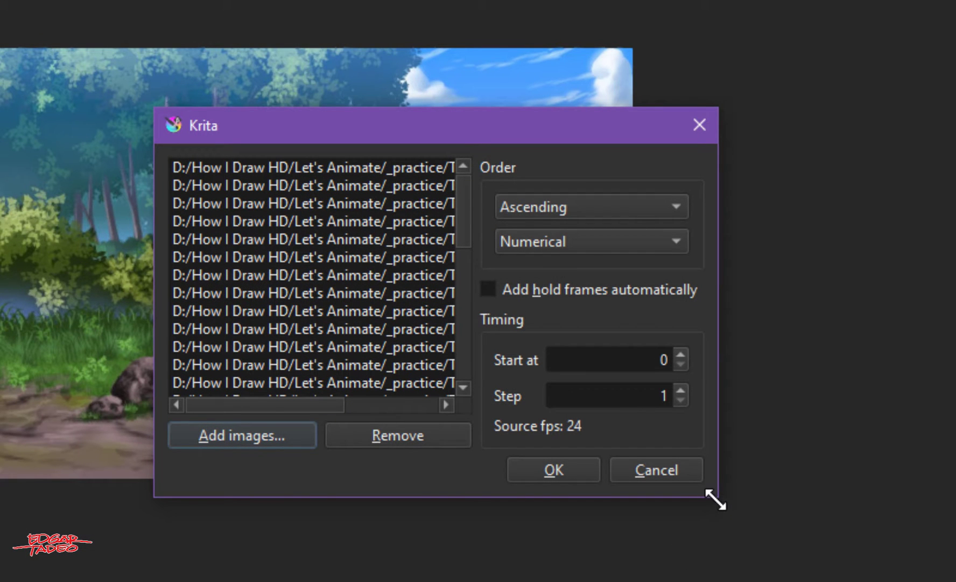
Enlarge the import dialog and remove every odd-numbered image, from render0001.png through render0035.png, from the list
left_click_drag(715, 500, 955, 581)
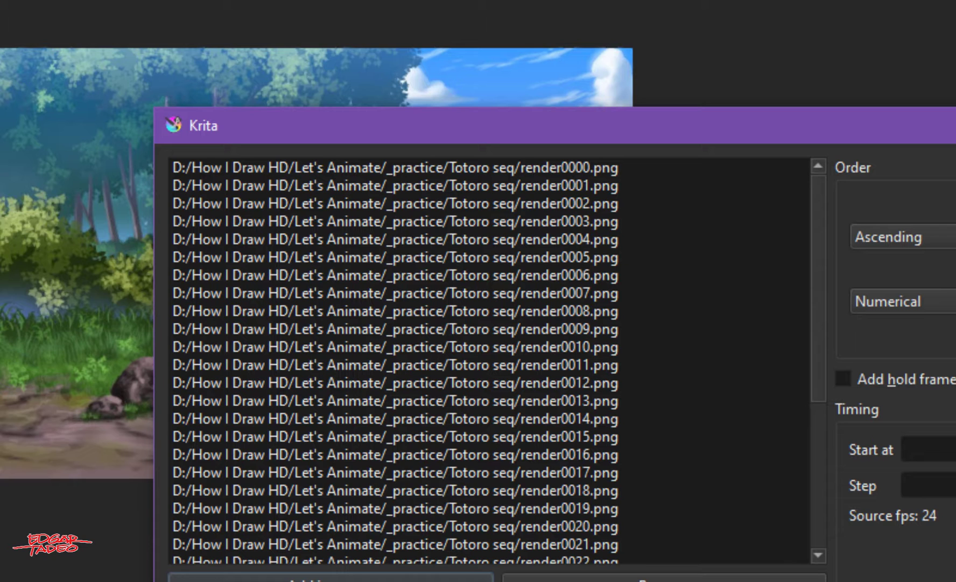
mouse_move(655, 116)
left_mouse_down()
mouse_move(592, 0)
mouse_move(504, 9)
mouse_move(513, 73)
left_mouse_up()
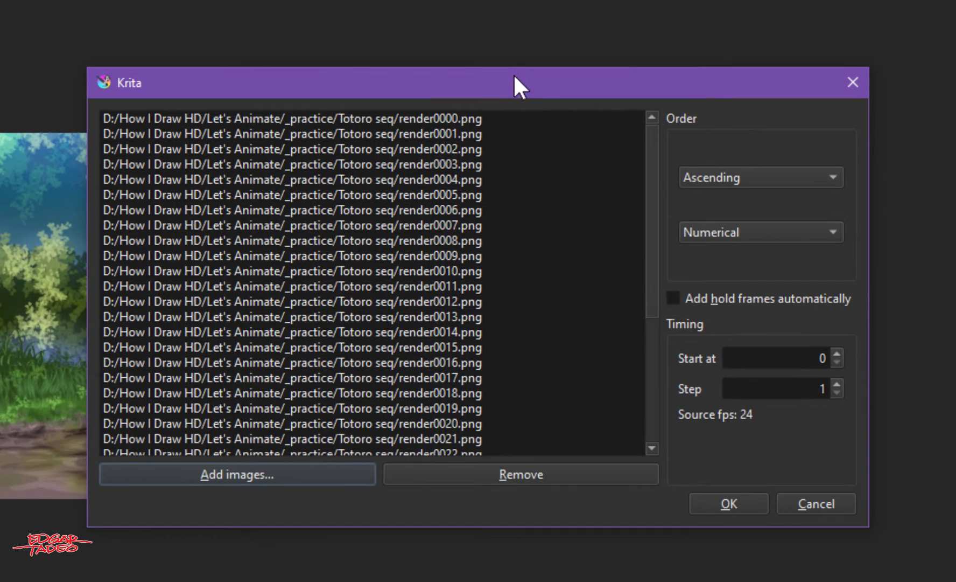
left_click(418, 135)
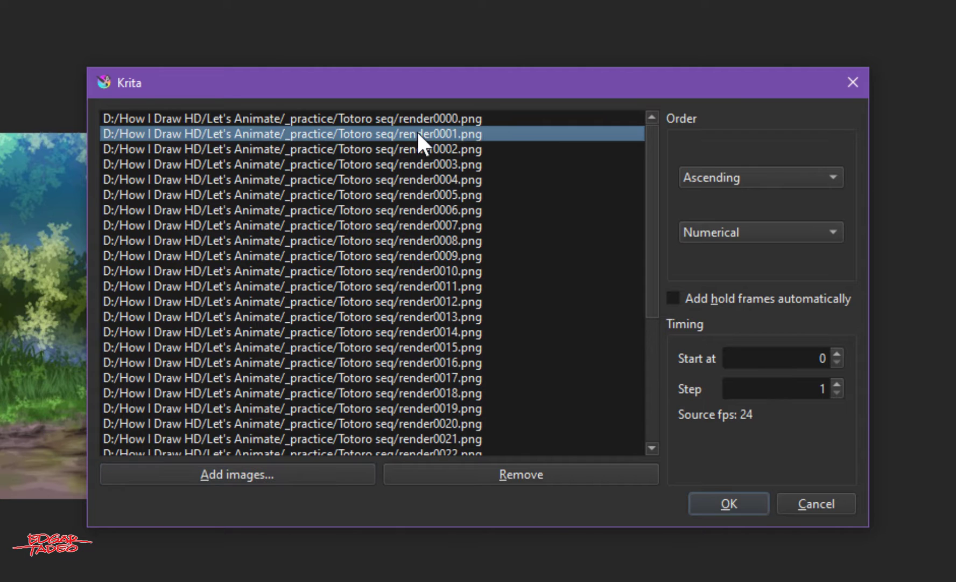
left_click(417, 164, "ctrl")
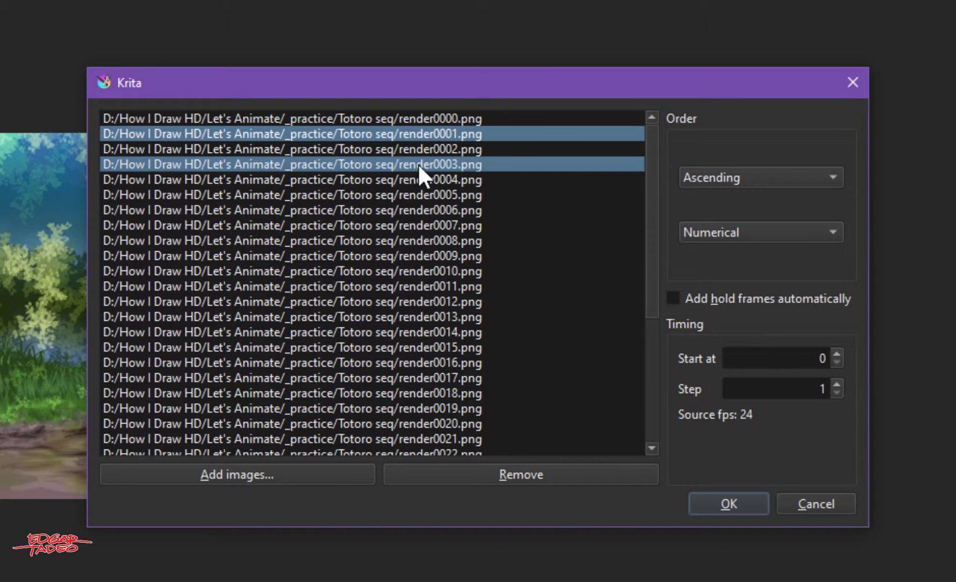
left_click(417, 197, "ctrl")
left_click(408, 226, "ctrl")
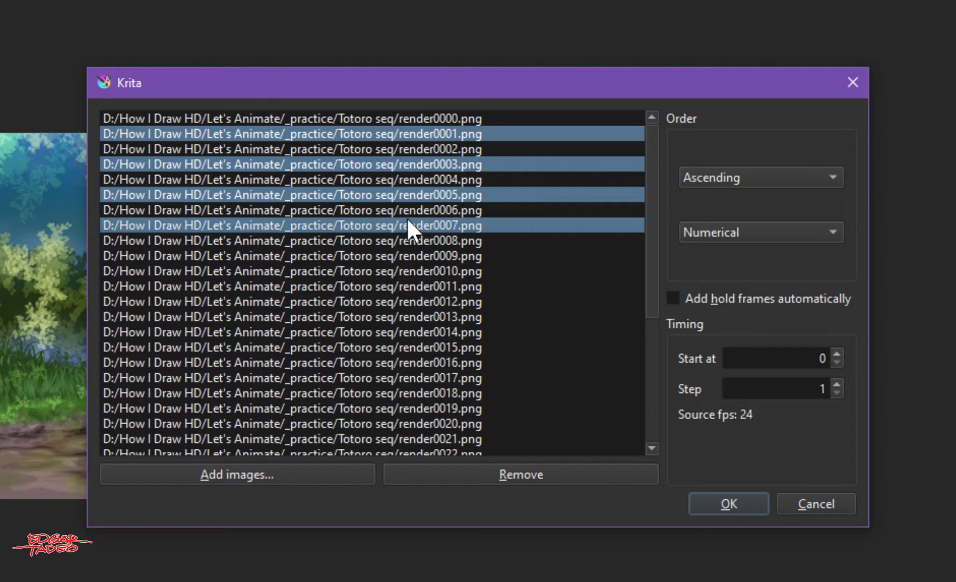
left_click(400, 251, "ctrl")
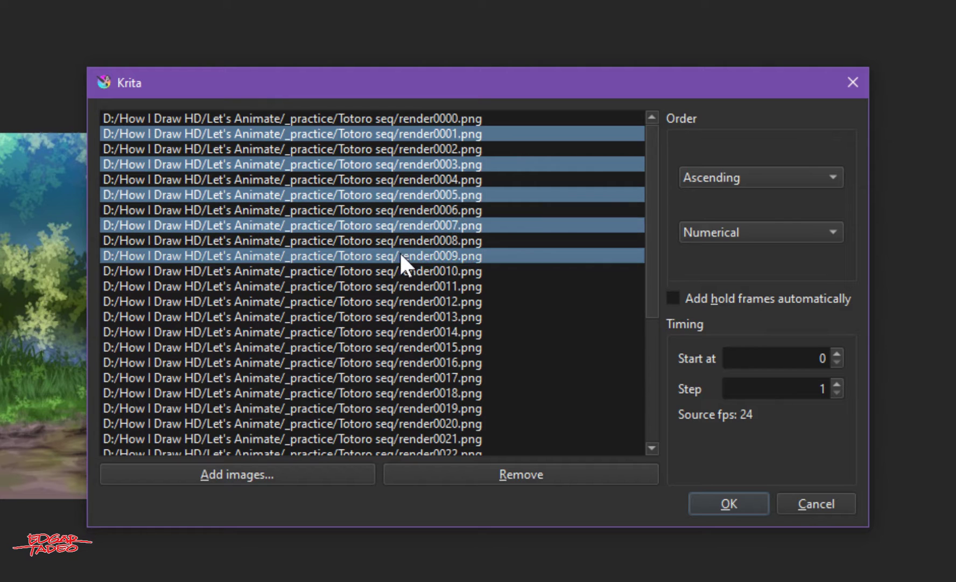
left_click(396, 286, "ctrl")
left_click(394, 317, "ctrl")
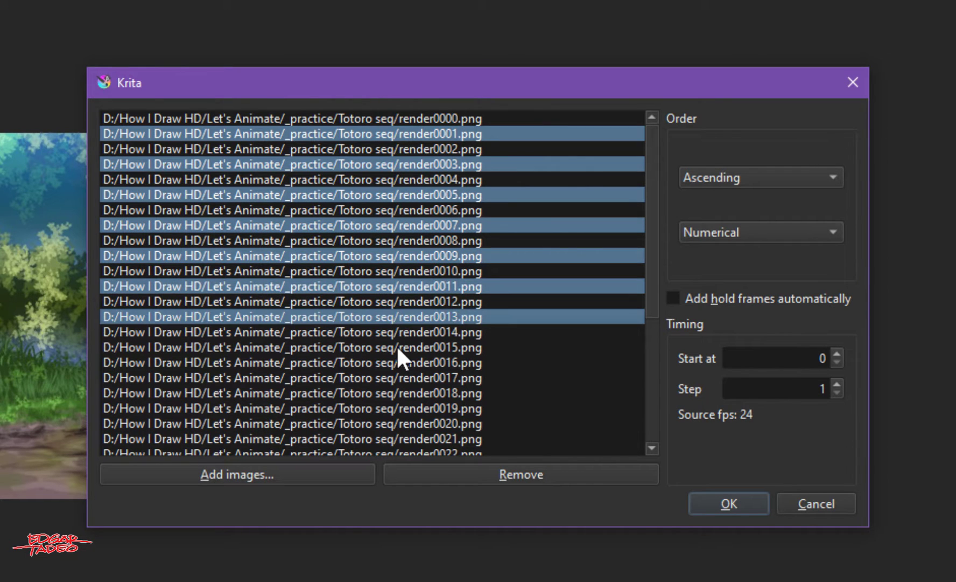
left_click(396, 346, "ctrl")
left_click(402, 377, "ctrl")
left_click(397, 408, "ctrl")
left_click(392, 439, "ctrl")
scroll(385, 327, "down", 3)
left_click(386, 332, "ctrl")
left_click(381, 362, "ctrl")
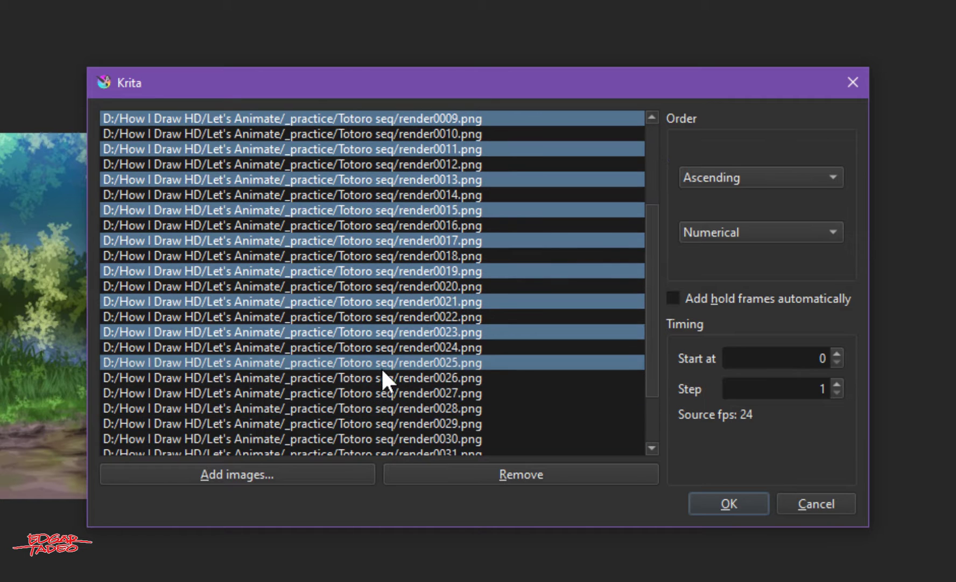
left_click(384, 393, "ctrl")
left_click(390, 424, "ctrl")
scroll(390, 431, "down", 2)
left_click(376, 377, "ctrl")
left_click(377, 408, "ctrl")
left_click(382, 438, "ctrl")
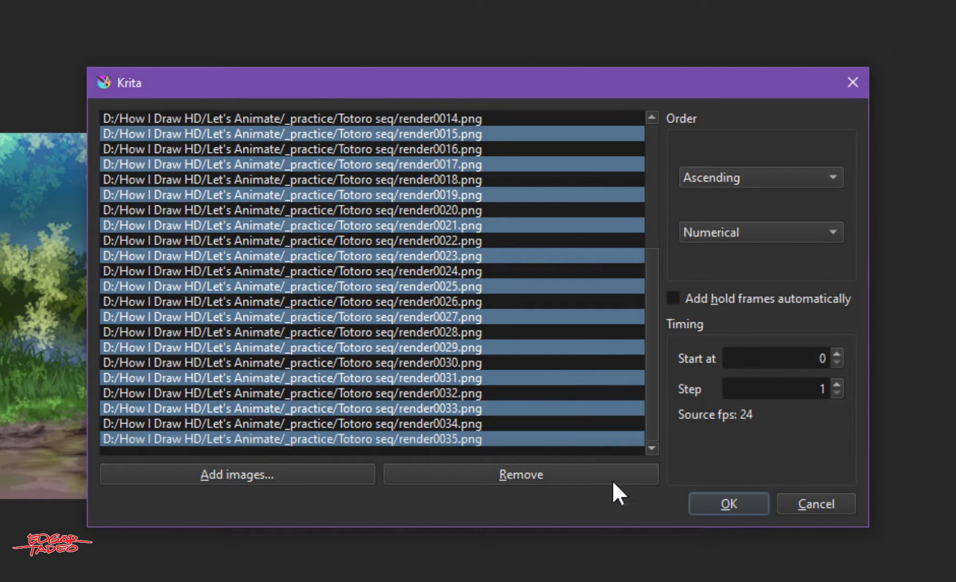
left_click(523, 473)
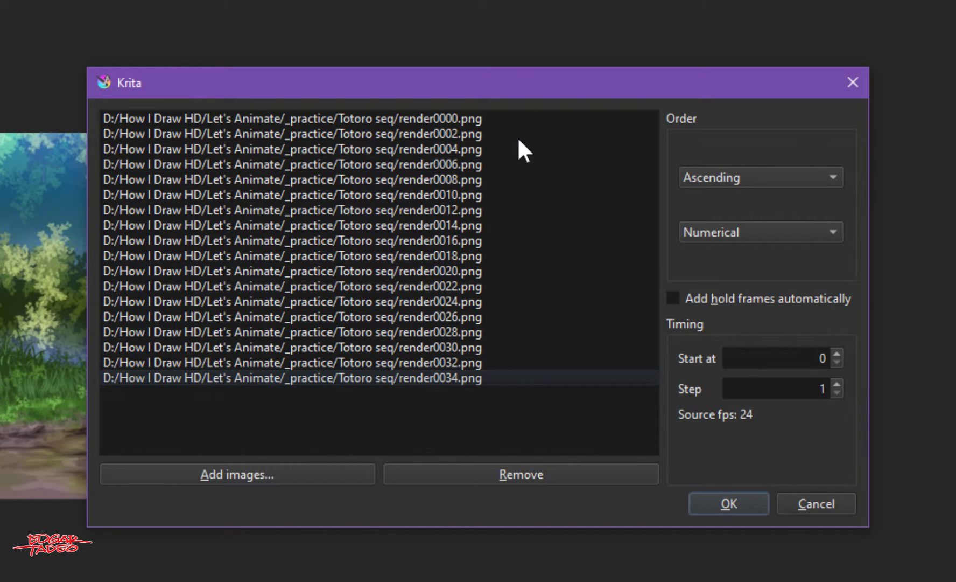
Set the frame step to 2 and import the remaining Totoro images as animation frames
left_click(820, 388)
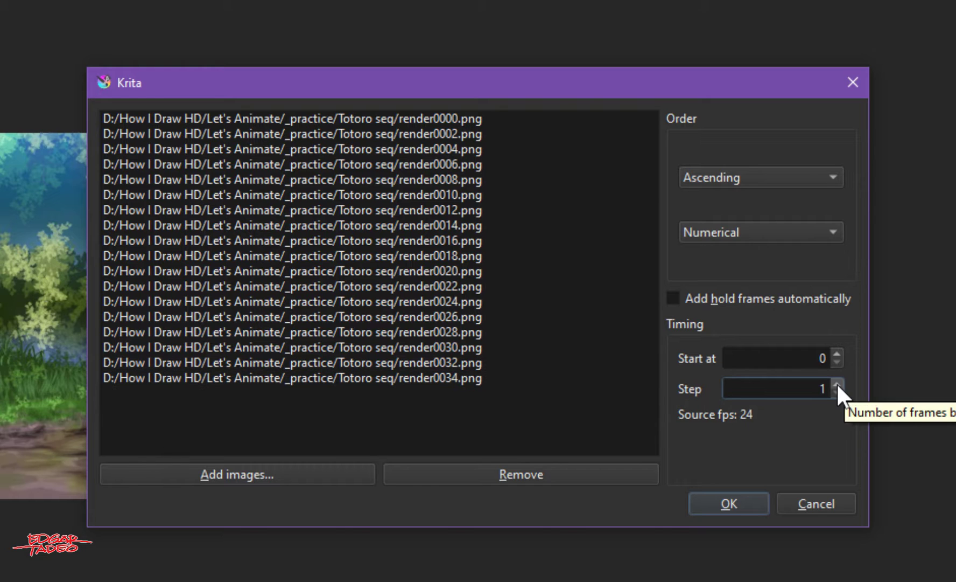
left_click(836, 383)
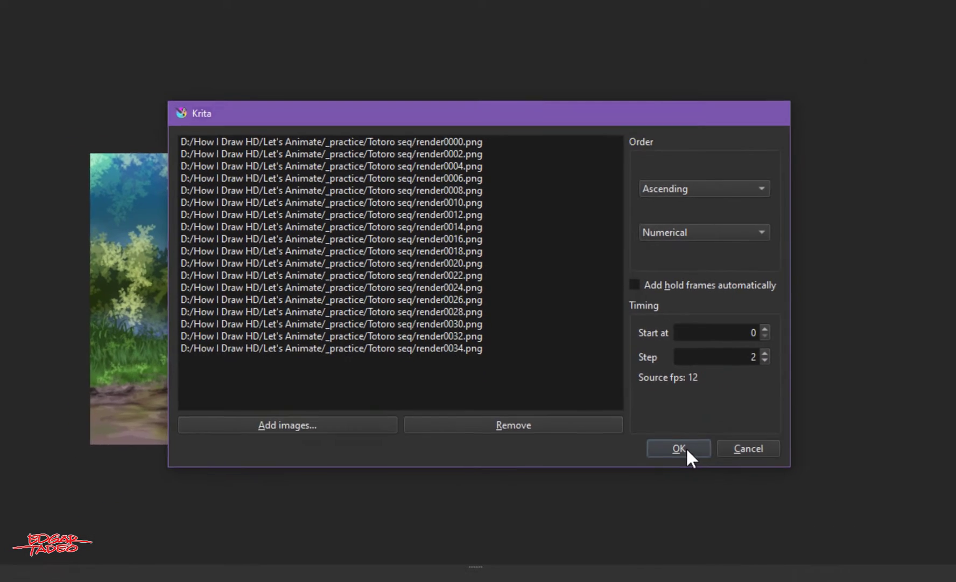
left_click(738, 504)
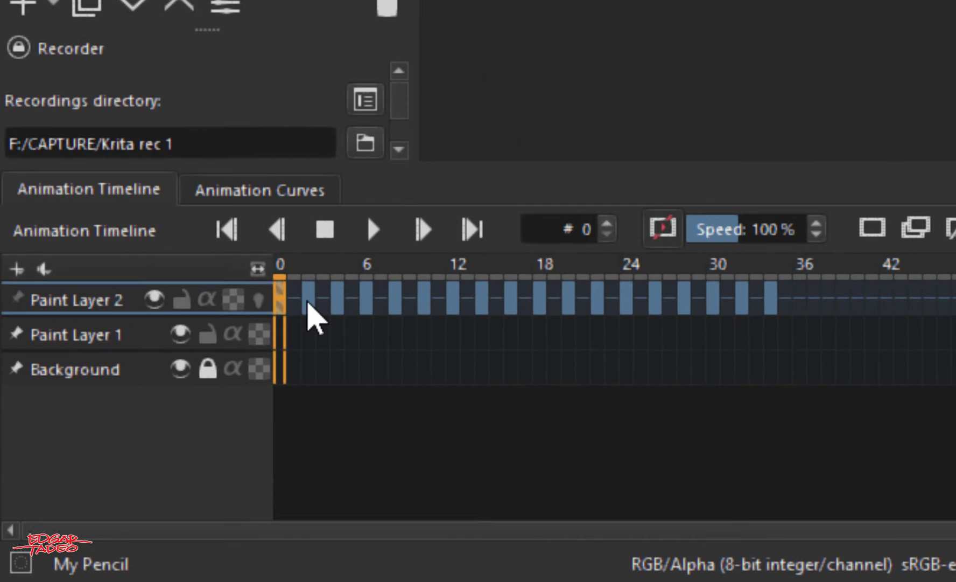
Check the imported Totoro frames on Paint Layer 2 by comparing frames 0 and 2 and scrubbing through the timeline
left_click(309, 302)
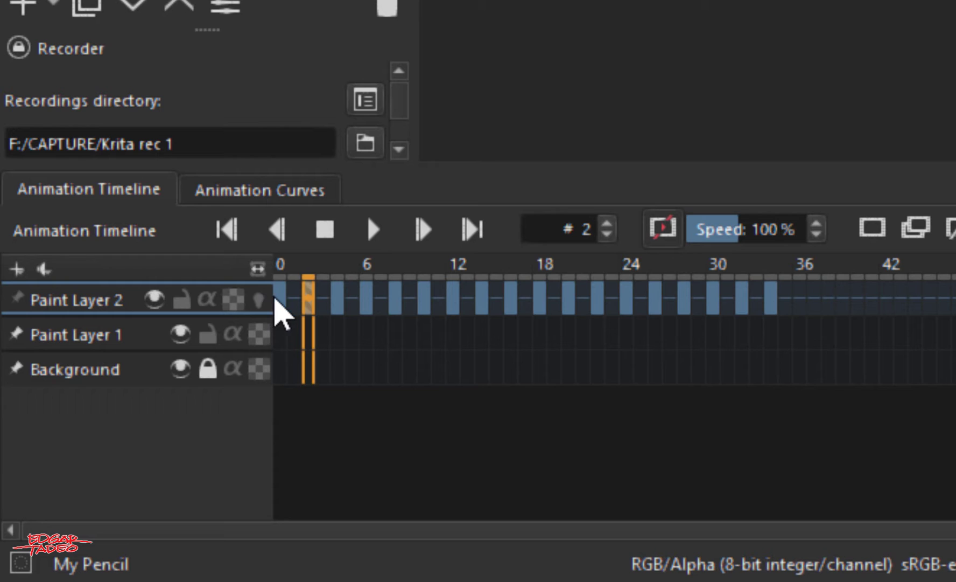
left_click(279, 300)
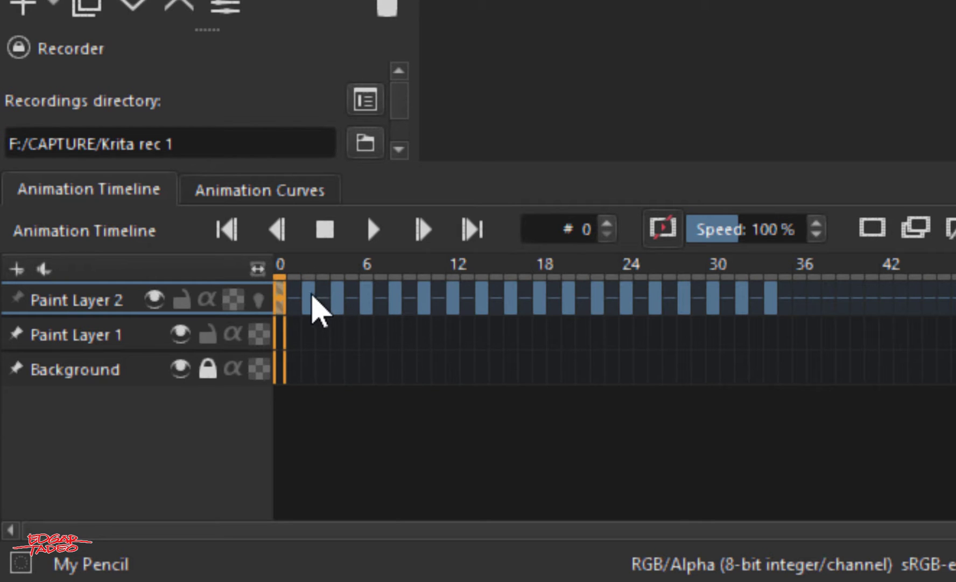
left_click(308, 299)
left_click(281, 299)
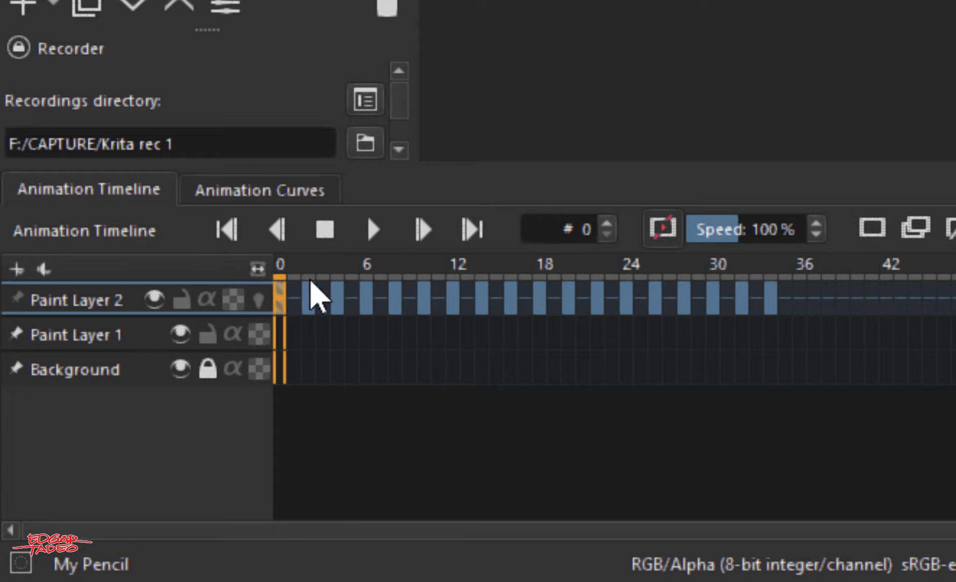
left_click_drag(288, 271, 784, 274)
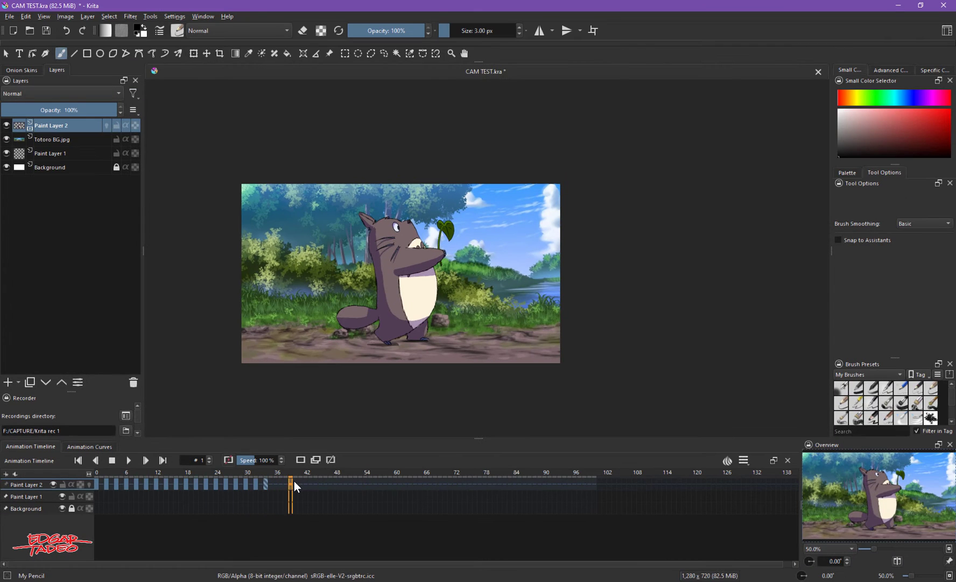
left_click_drag(294, 482, 89, 482)
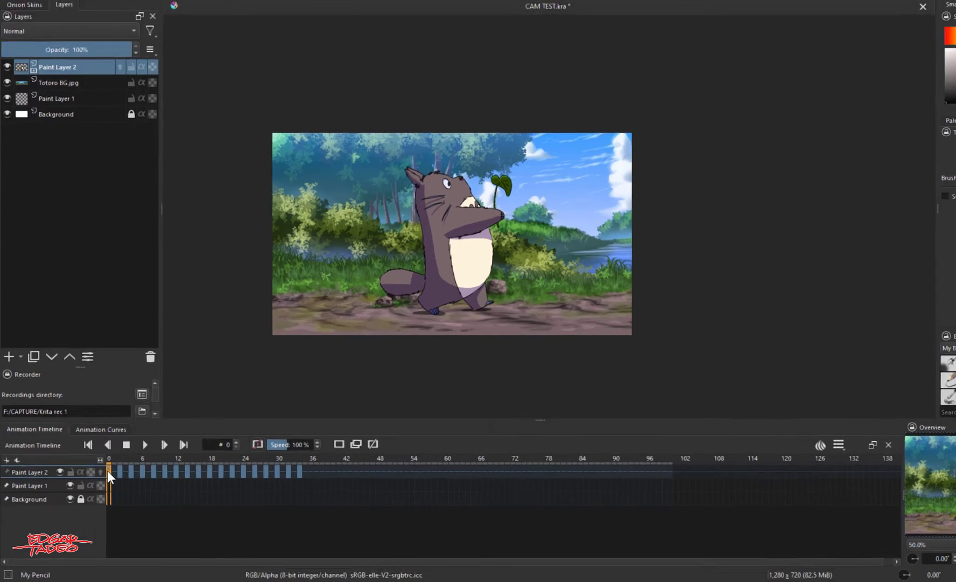
Mark the first keyframe of Paint Layer 2, at frame 0, with the yellow colour label
right_click(96, 483)
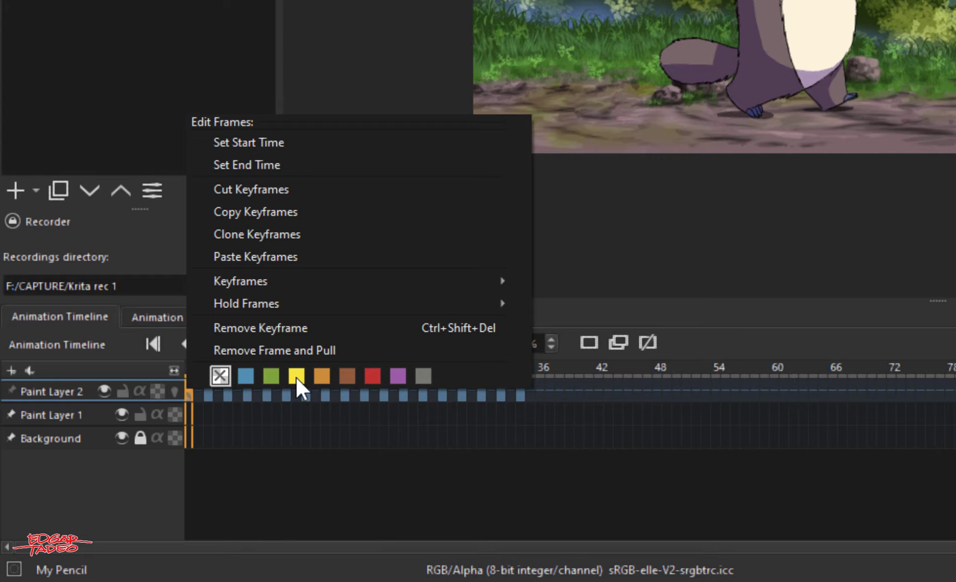
left_click(188, 404)
left_click(297, 406)
Repeat the walk cycle on Paint Layer 2 by copying the keyframes from 0 to 34 to start at frames 36, 72, 108 and 144
left_click(190, 391)
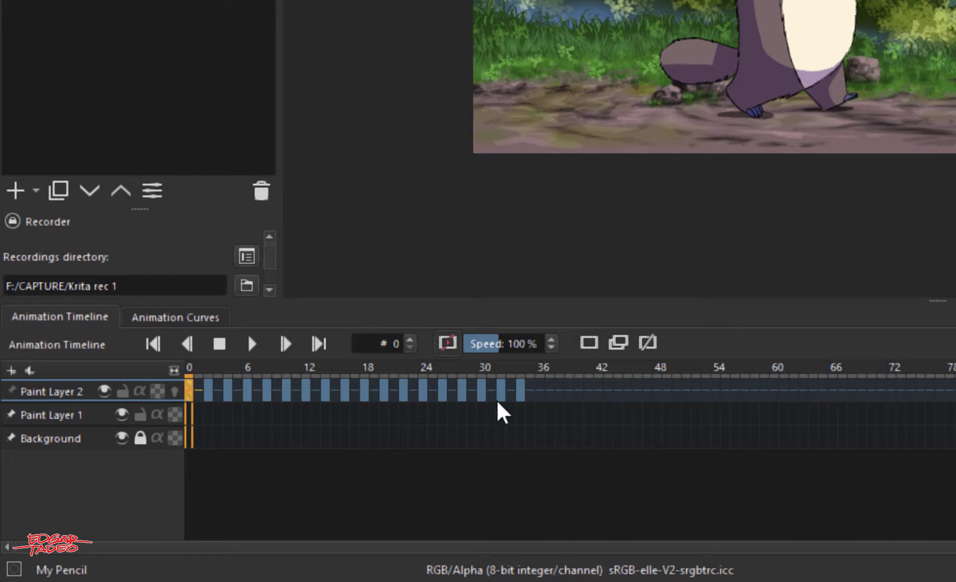
left_click(523, 393, "shift")
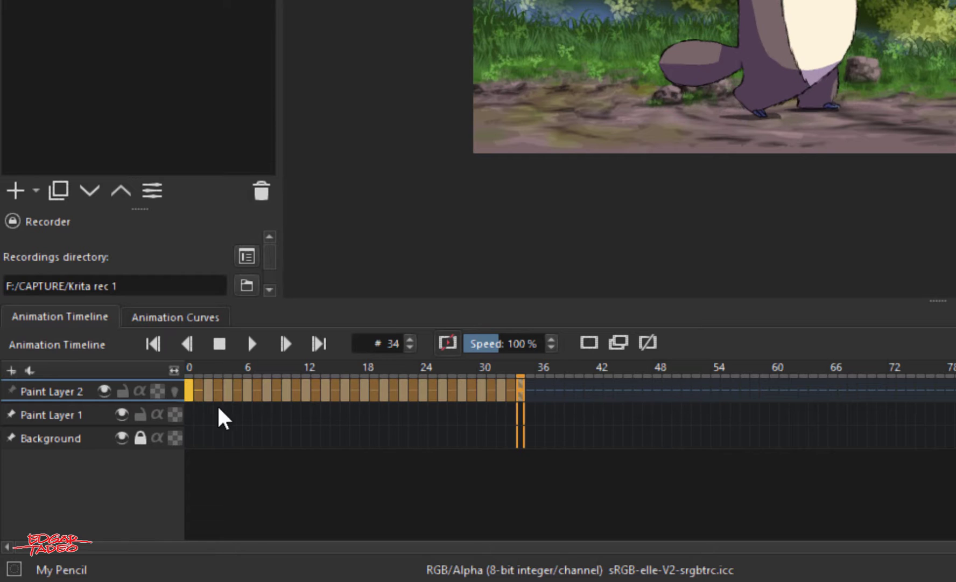
left_click(190, 391)
left_click_drag(189, 391, 890, 399)
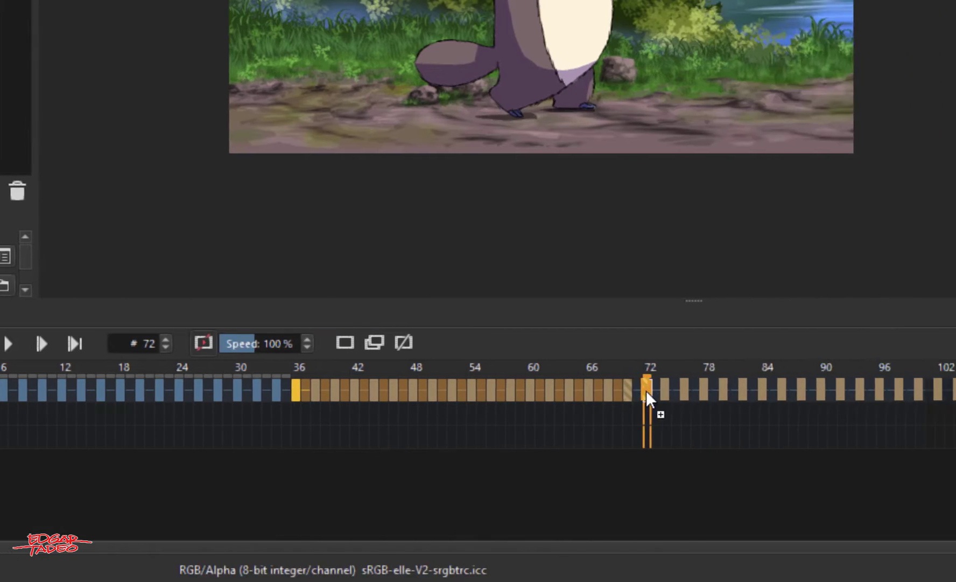
left_click_drag(646, 390, 649, 392)
left_click_drag(405, 391, 758, 396)
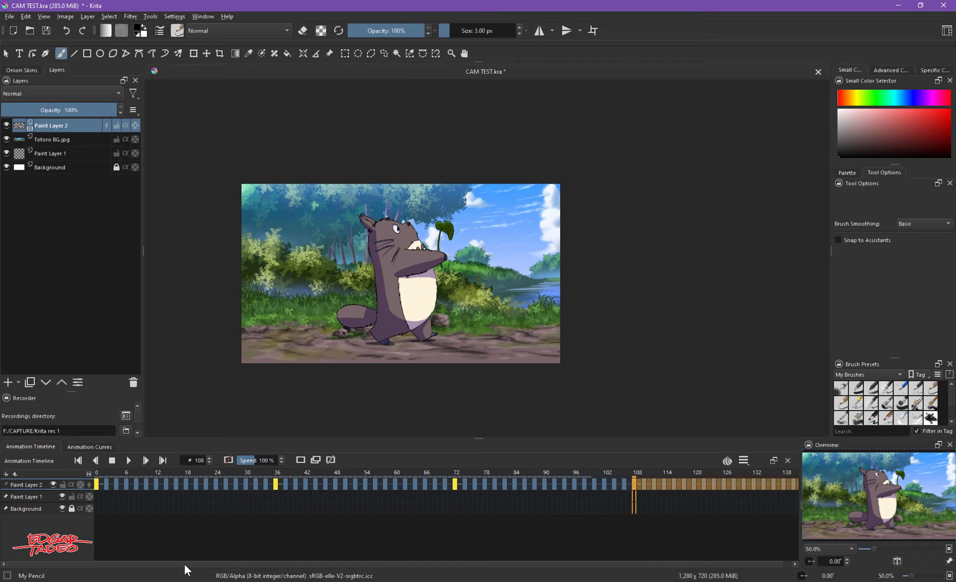
scroll(515, 520, "down", 6)
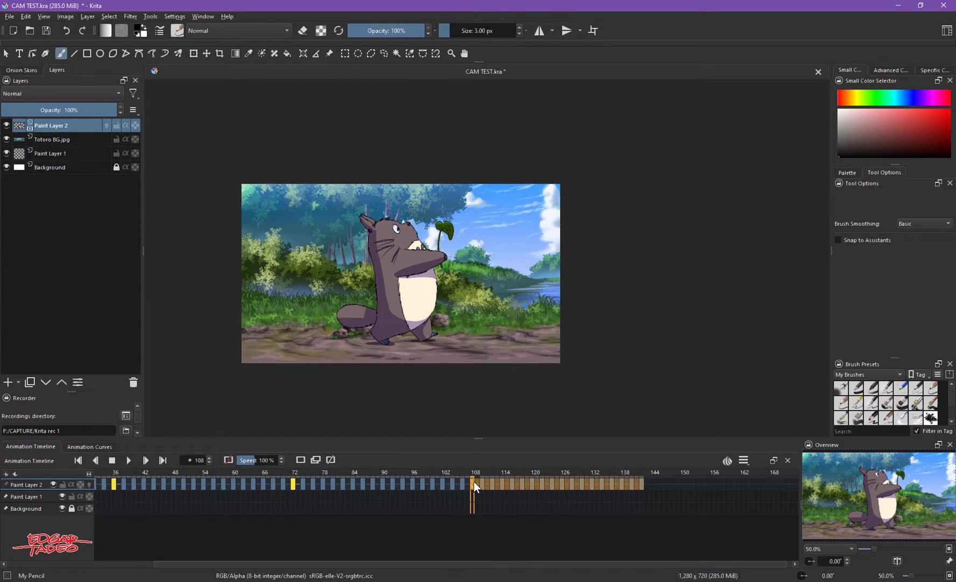
mouse_move(474, 481)
left_mouse_down()
mouse_move(666, 483)
mouse_move(654, 482)
left_mouse_up()
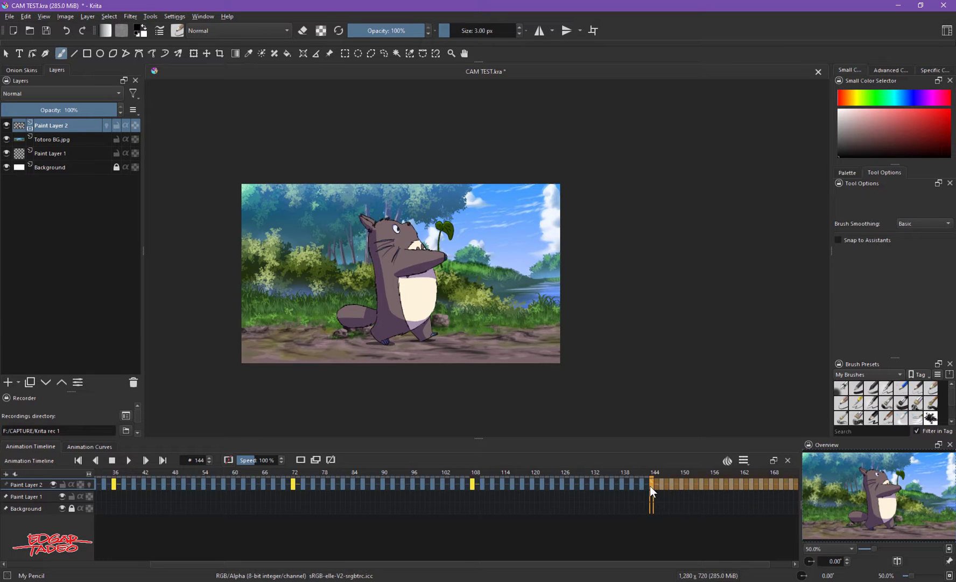
Play the repeated Totoro walk cycle from frame 0, stop it and return to frame 0
left_click(95, 471)
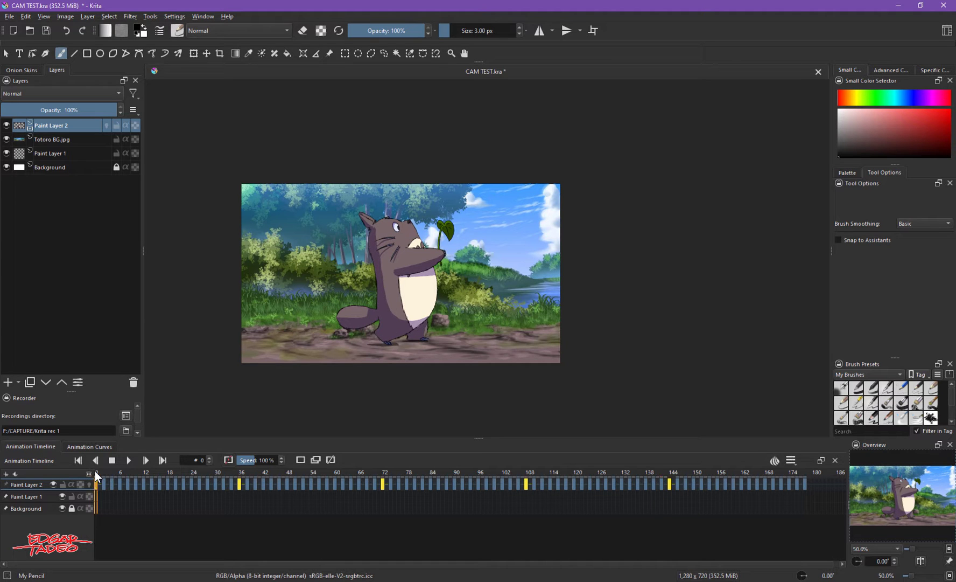
left_click(129, 460)
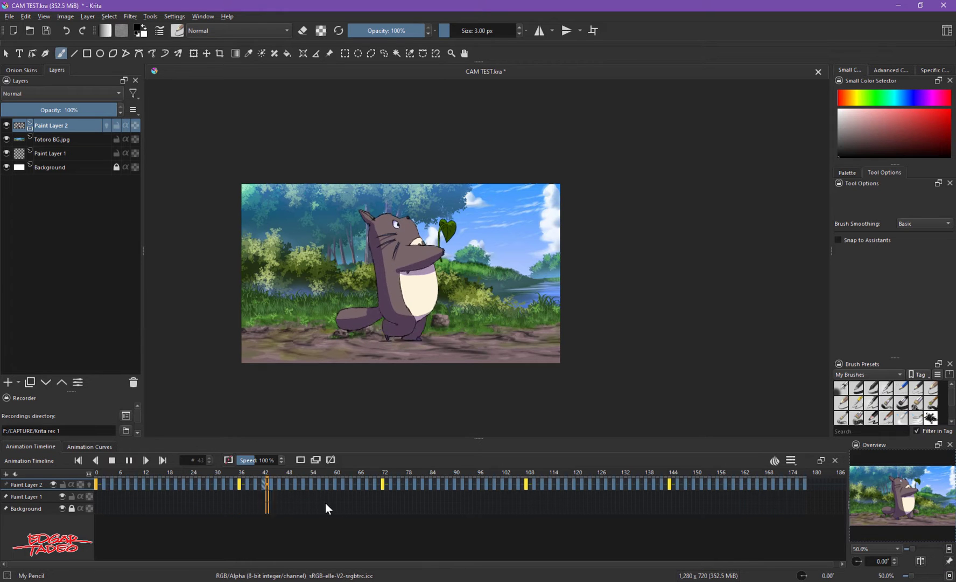
key("space")
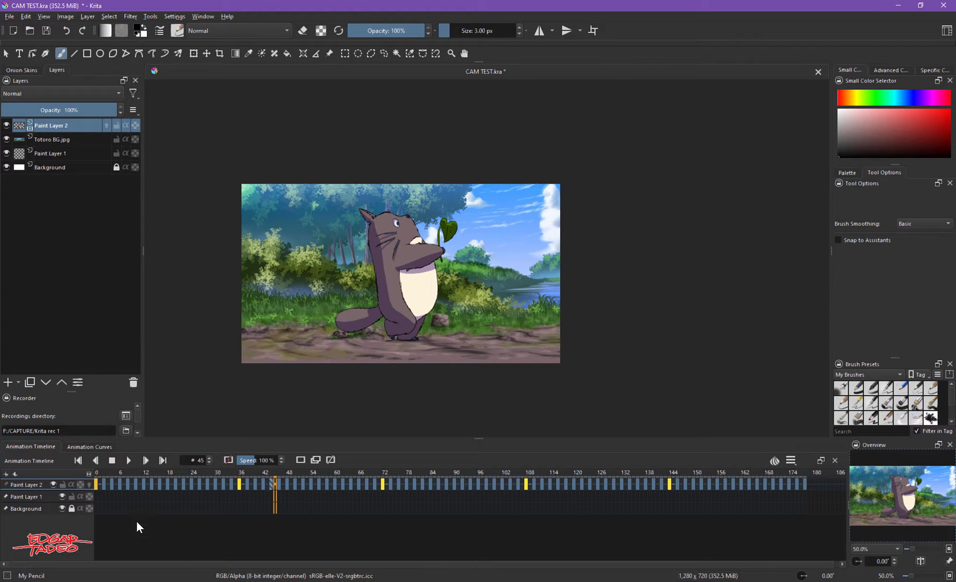
left_click(97, 471)
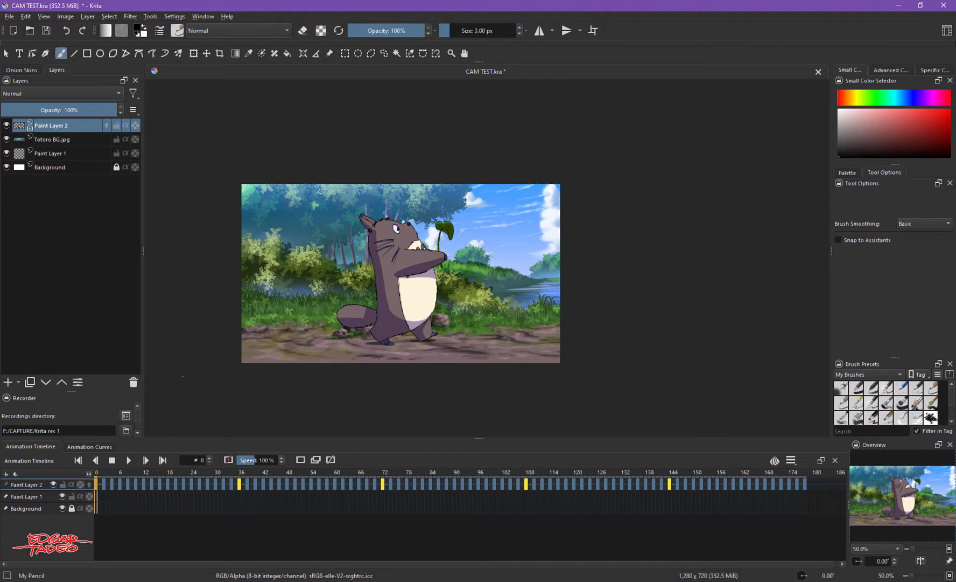
Delete Paint Layer 1 and make the Totoro BG.jpg layer active
left_click(64, 154)
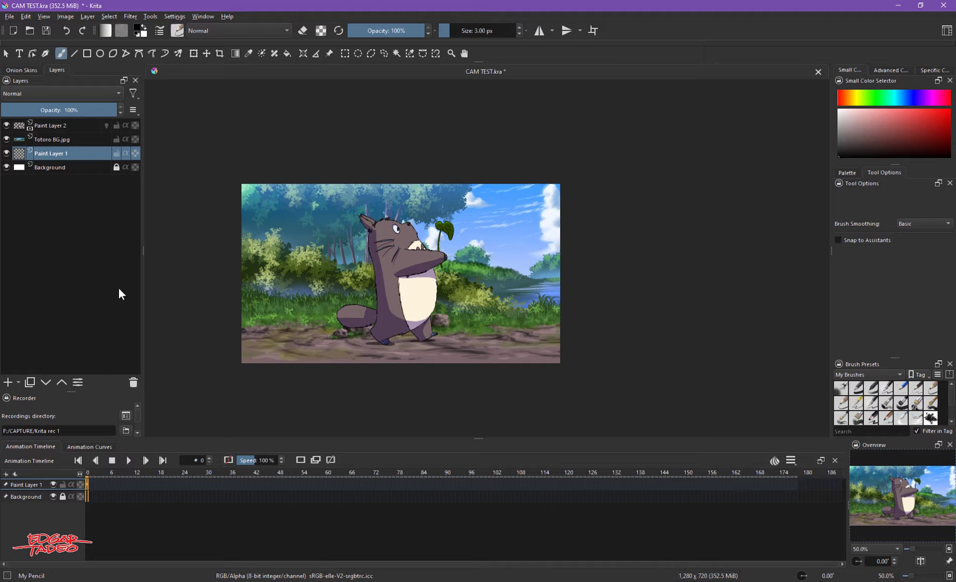
left_click(133, 382)
left_click(57, 138)
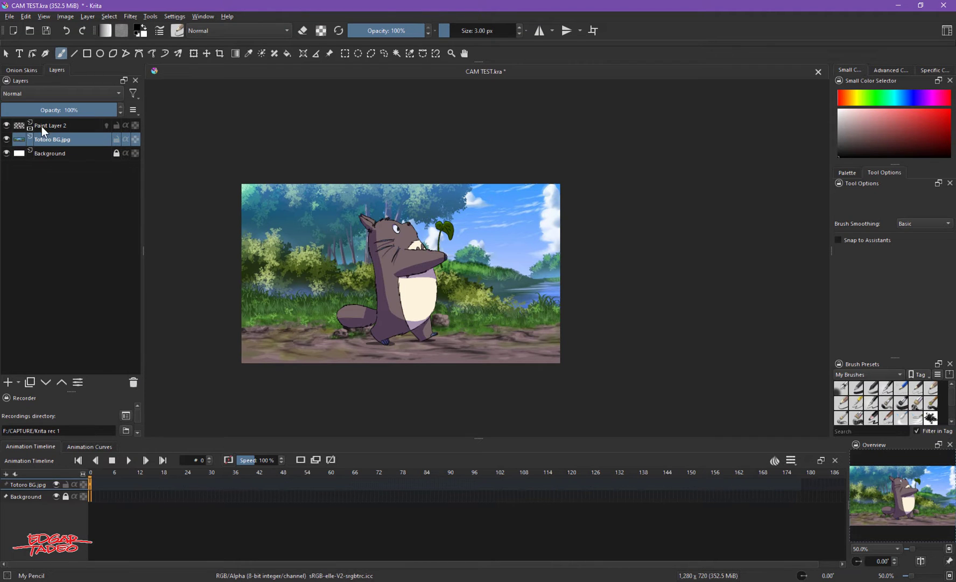
Hide Paint Layer 2 while keeping Totoro BG.jpg active, and save the document
left_click(46, 124)
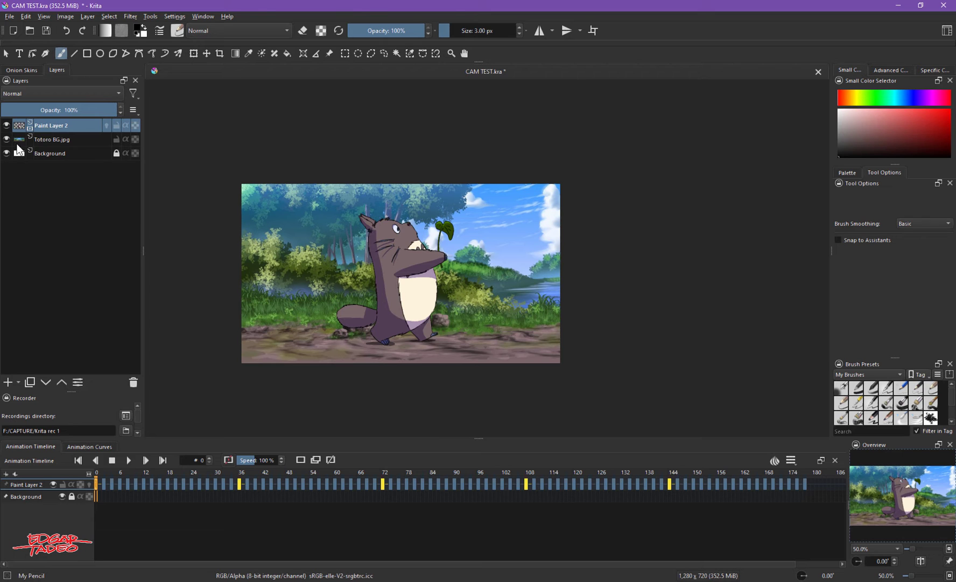
left_click(48, 140)
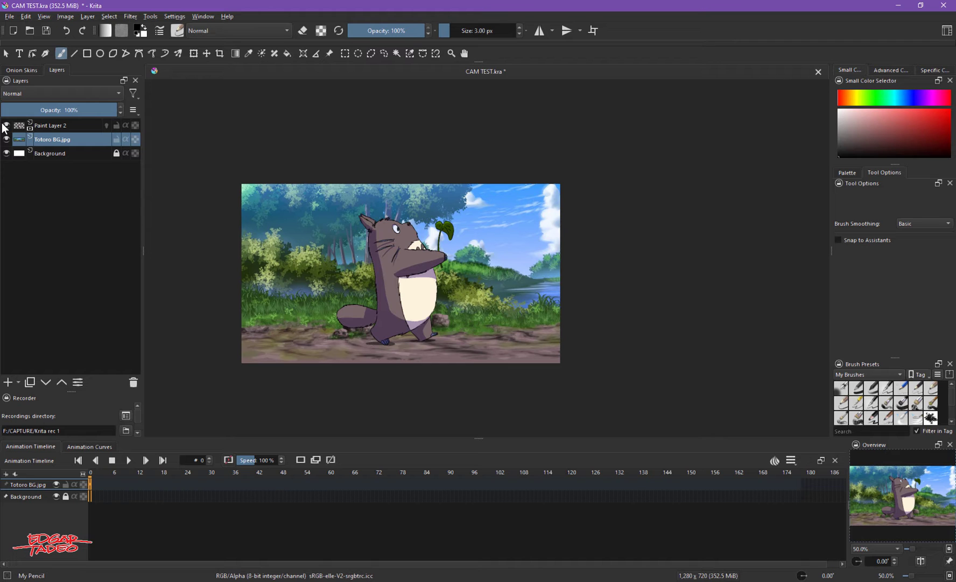
left_click(6, 125)
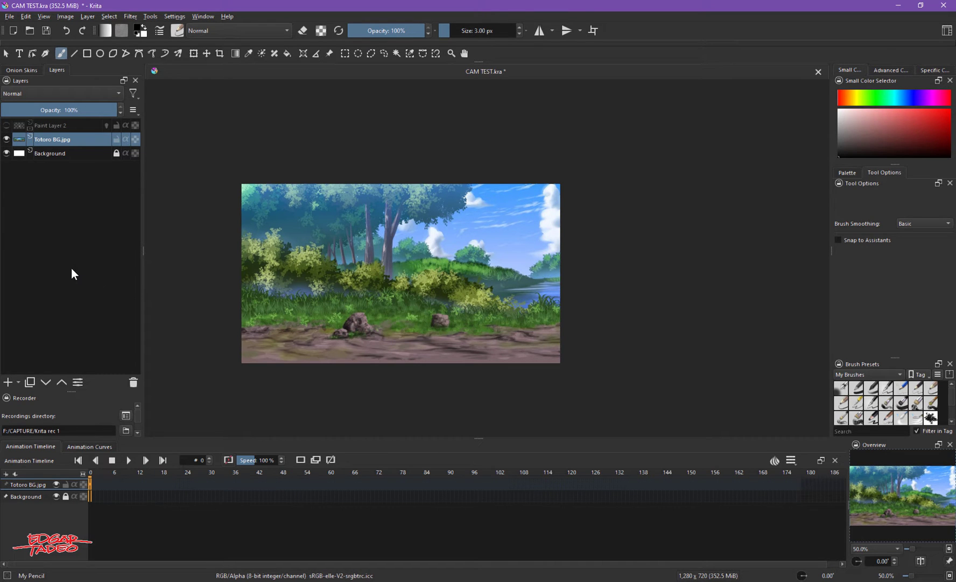
key("ctrl+s")
Add a Transform Mask to the Totoro BG.jpg layer and keyframe all its transform channels at frame 0 in the animation curves
left_click(6, 54)
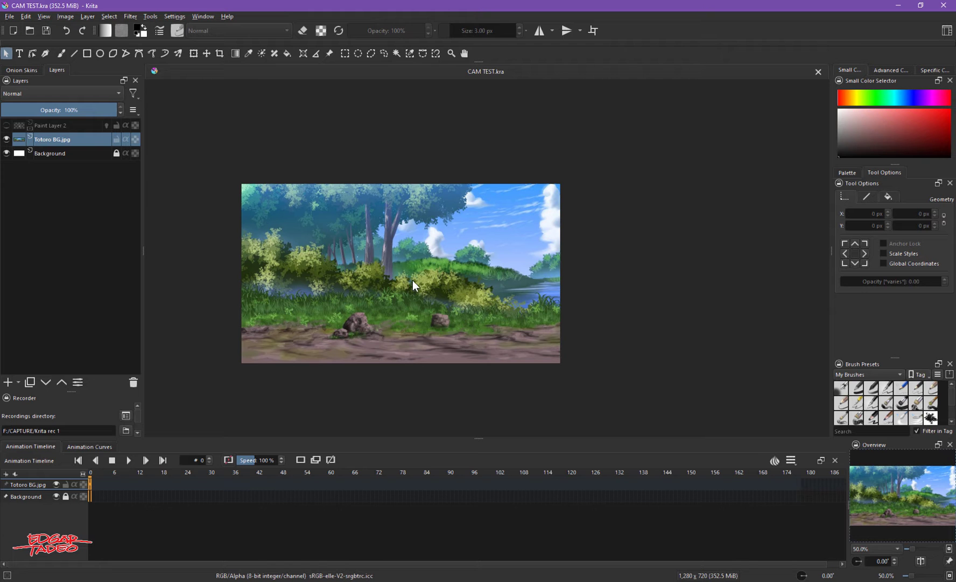
key("2")
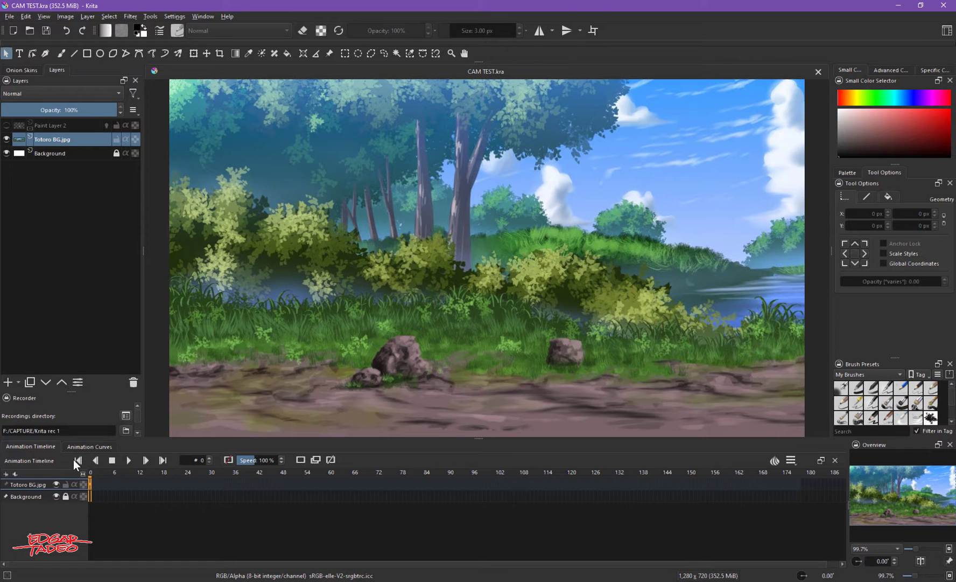
left_click(85, 445)
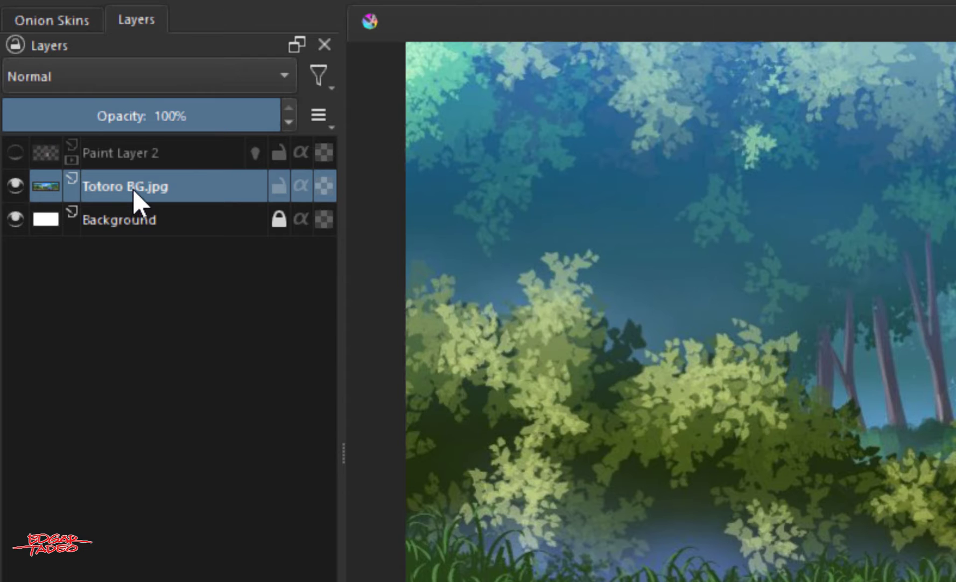
right_click(133, 189)
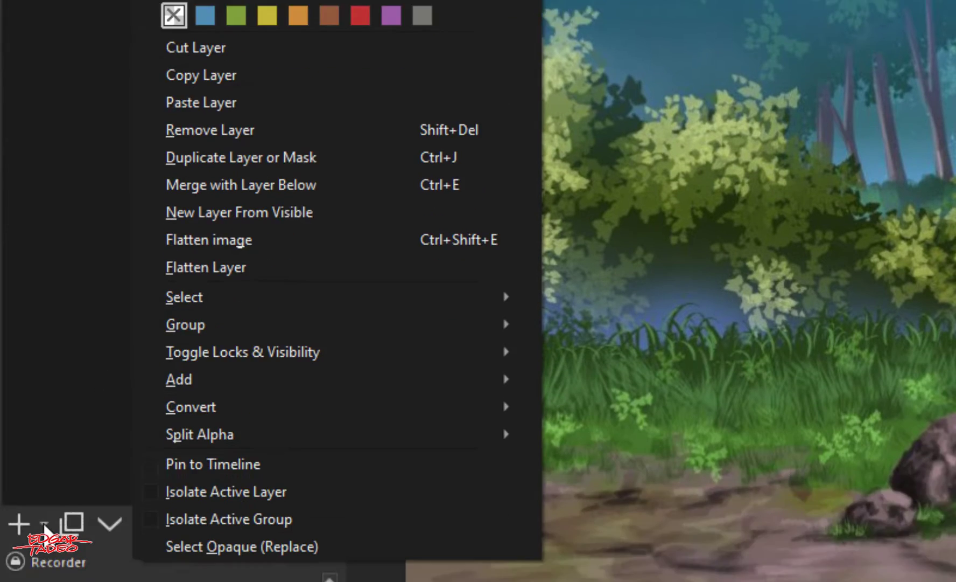
left_click(45, 520)
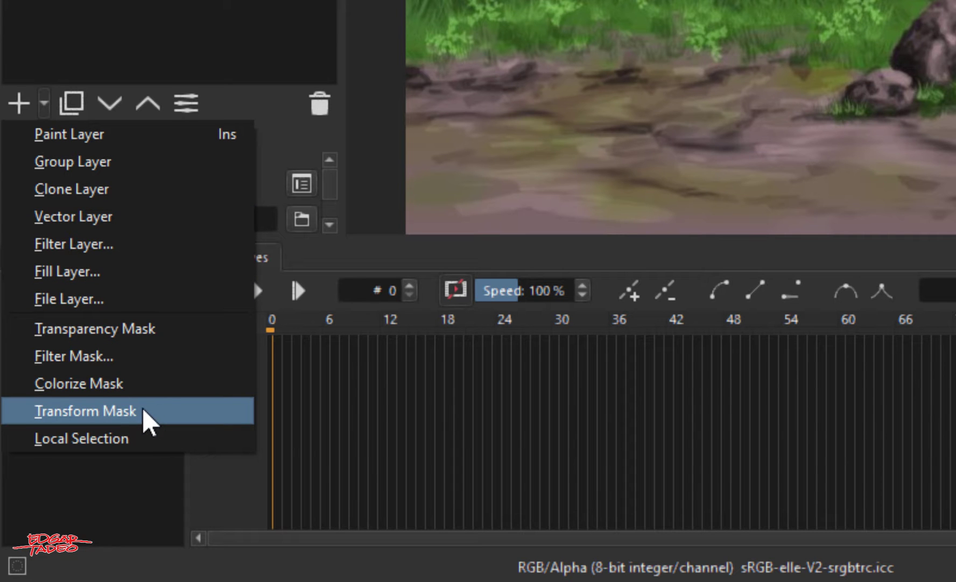
right_click(181, 1)
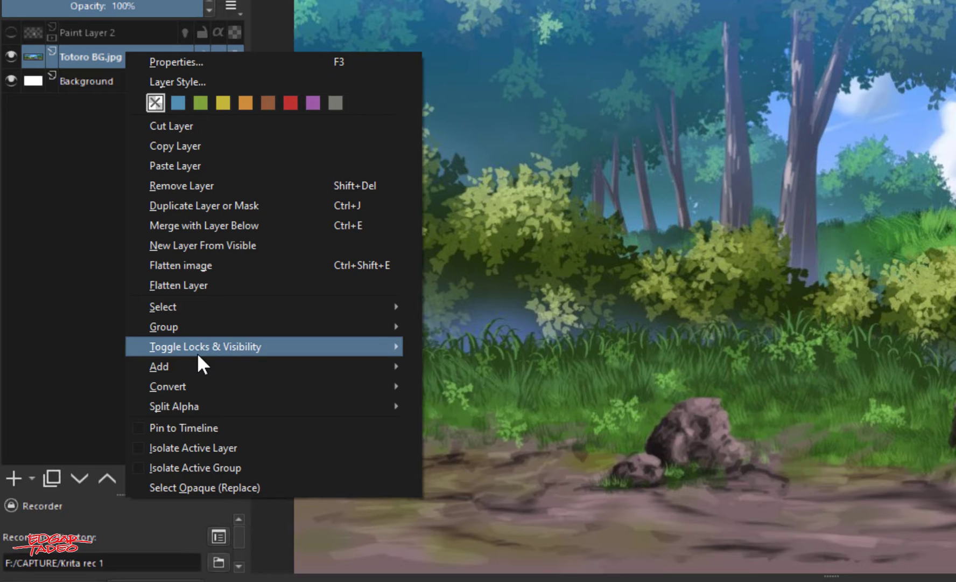
mouse_move(196, 395)
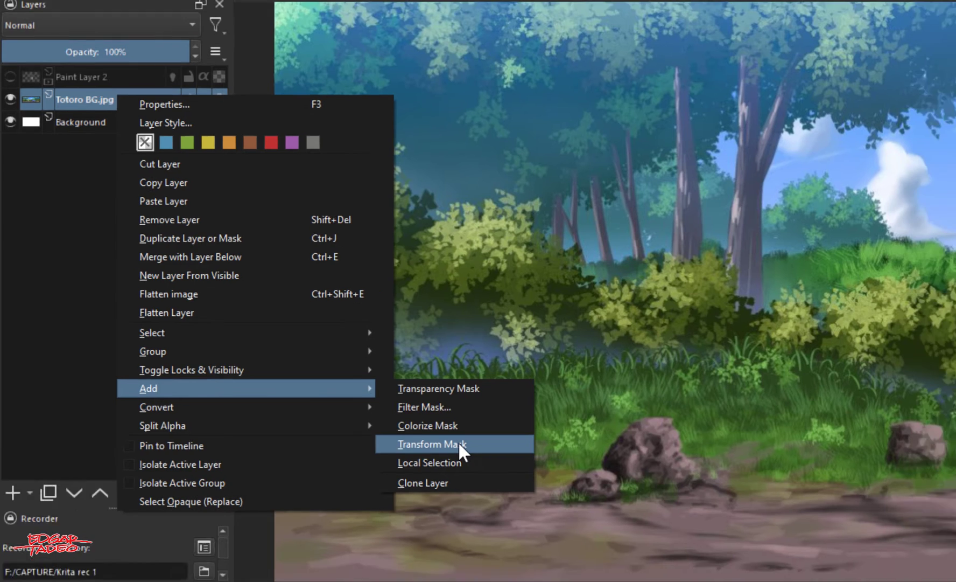
left_click(478, 454)
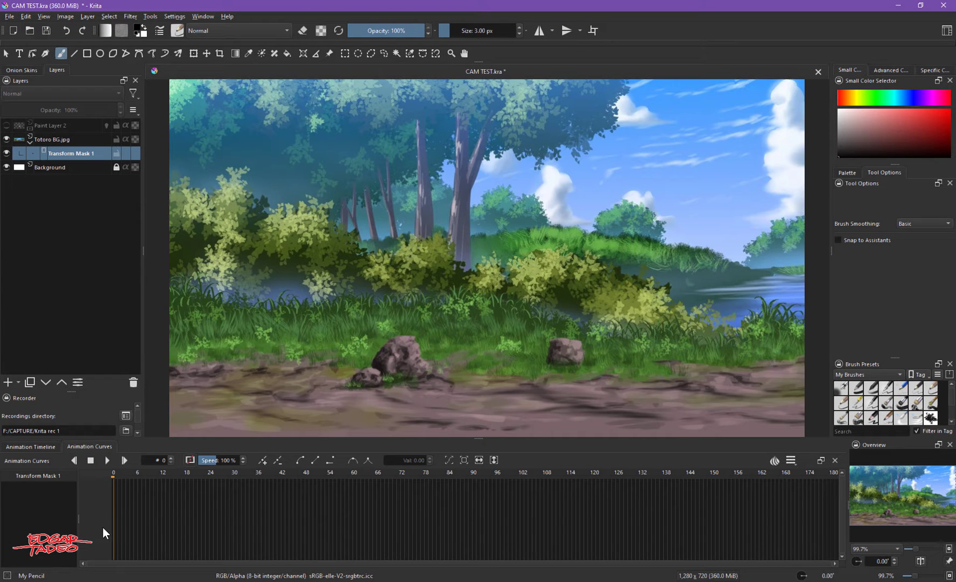
left_click(264, 461)
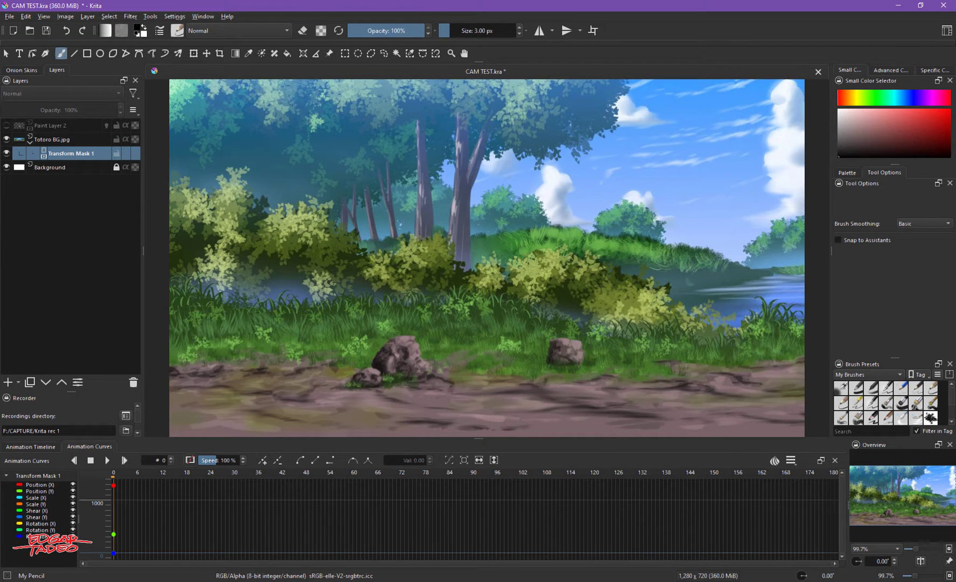
Move the playhead to frame 178, then show and select Paint Layer 2 in the animation timeline
key("minus")
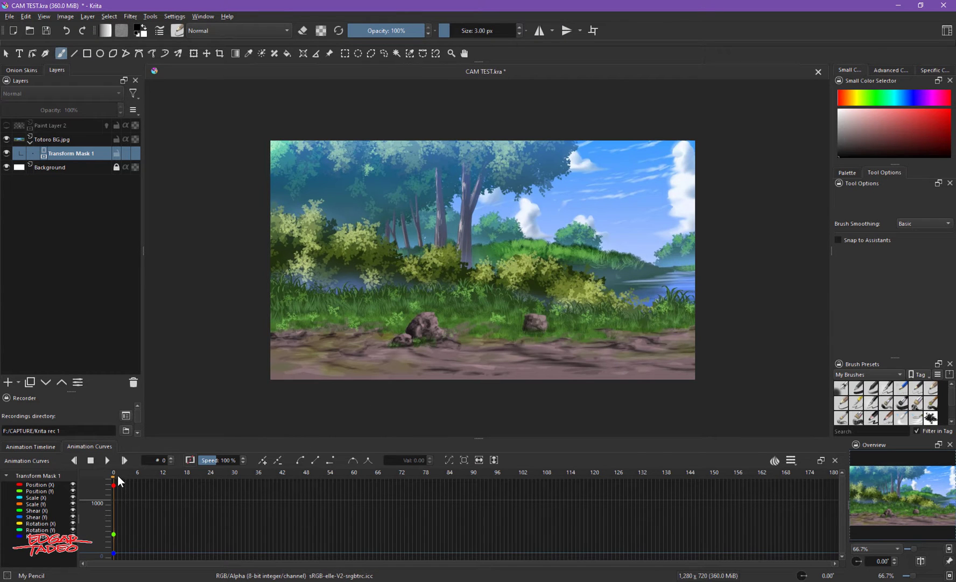
left_click(341, 564)
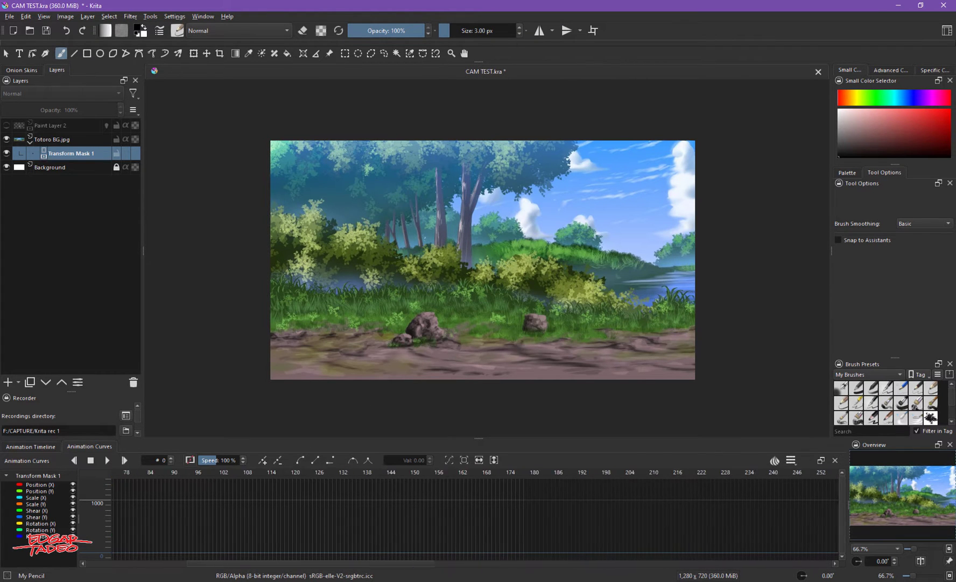
scroll(455, 536, "right", 1)
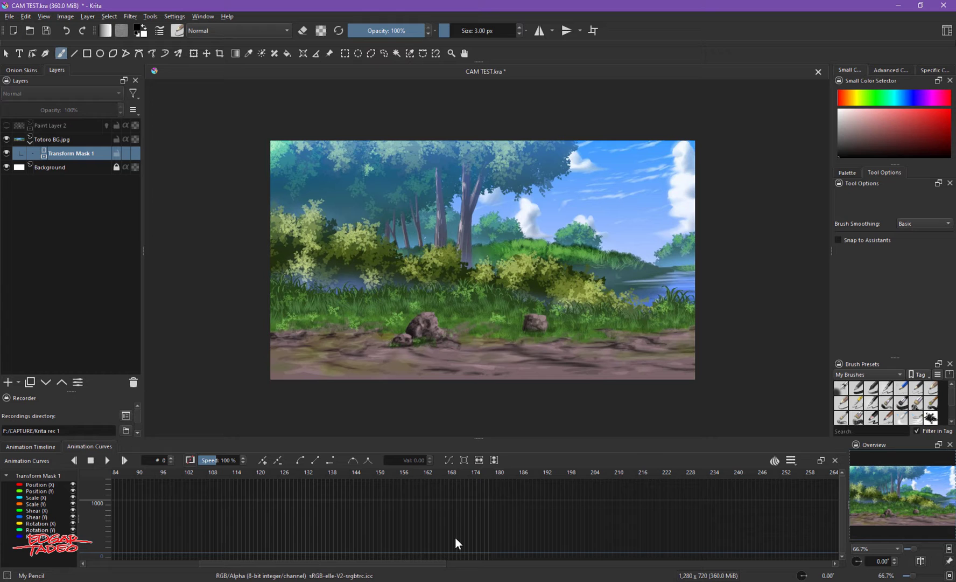
left_click(488, 475)
left_click(23, 446)
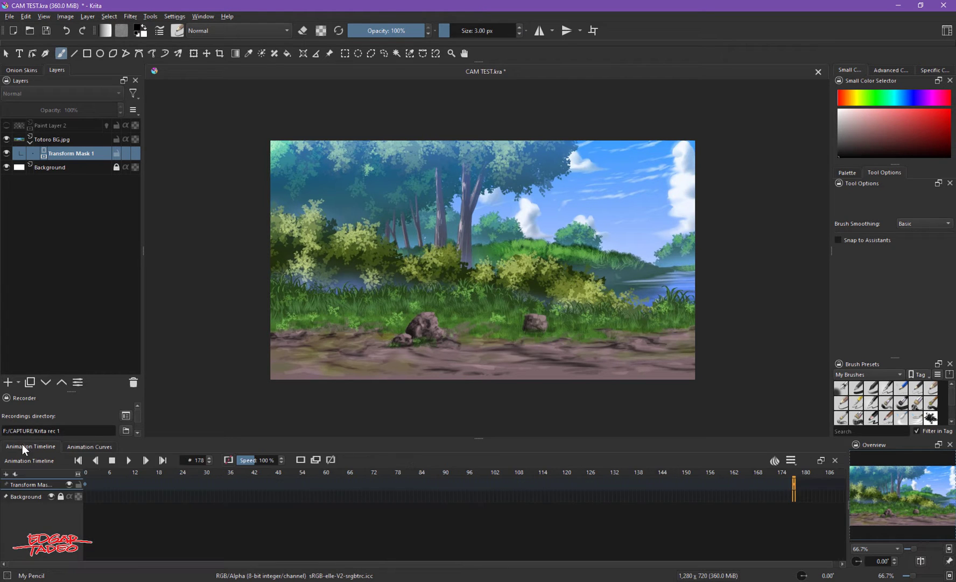
left_click(8, 125)
left_click(54, 129)
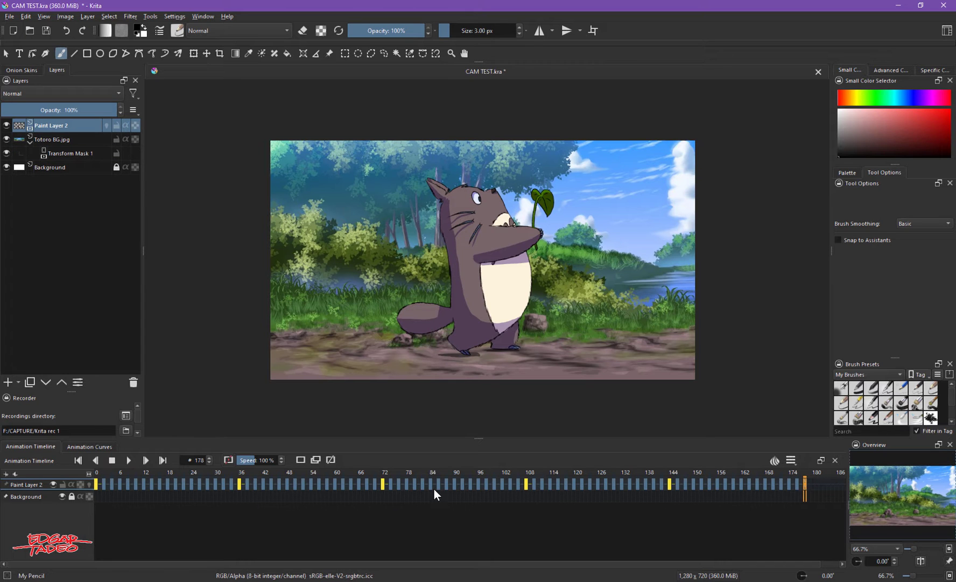
At frame 179, keyframe Transform Mask 1 and transform the background horizontally to position x 0 px, y 359 px
scroll(631, 529, "right", 1)
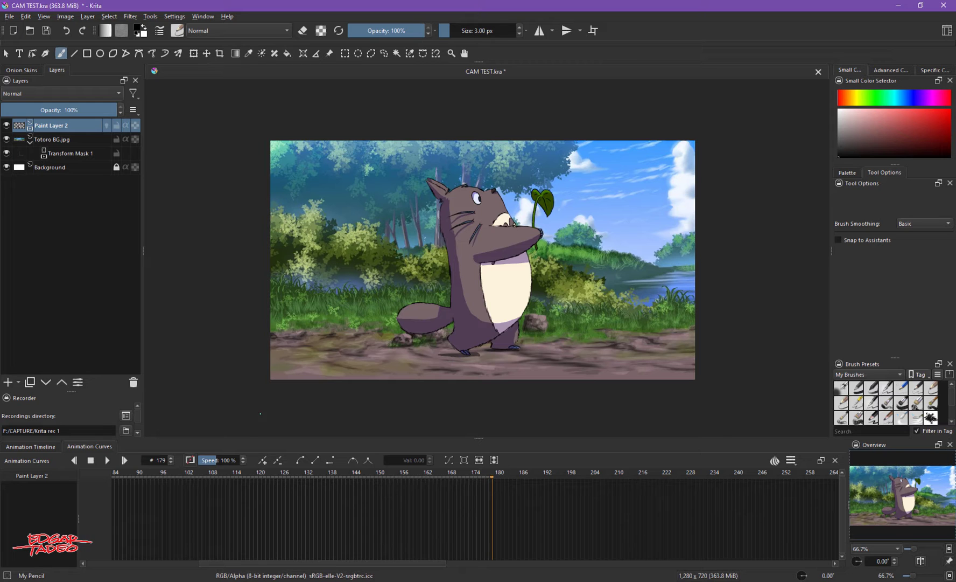
left_click(76, 153)
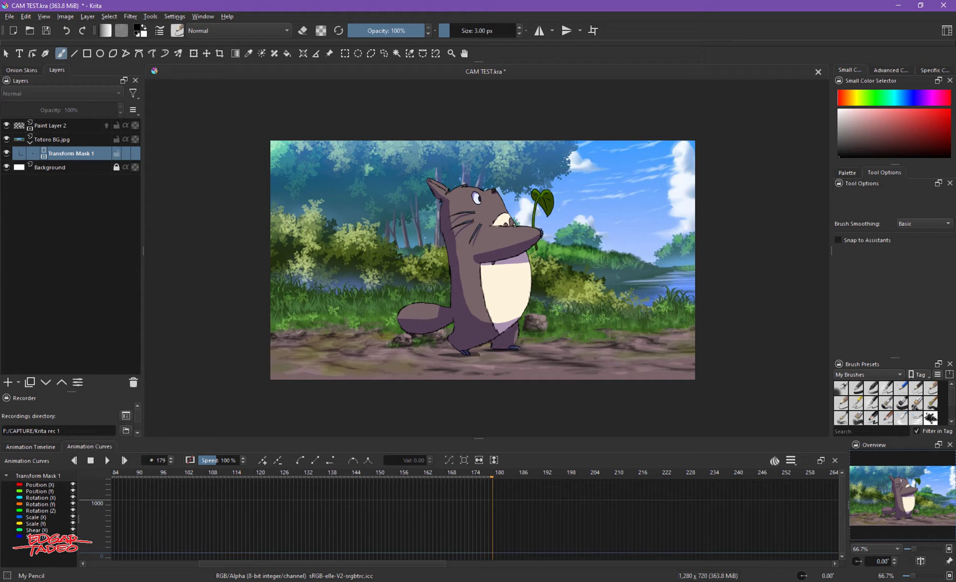
left_click_drag(336, 563, 254, 563)
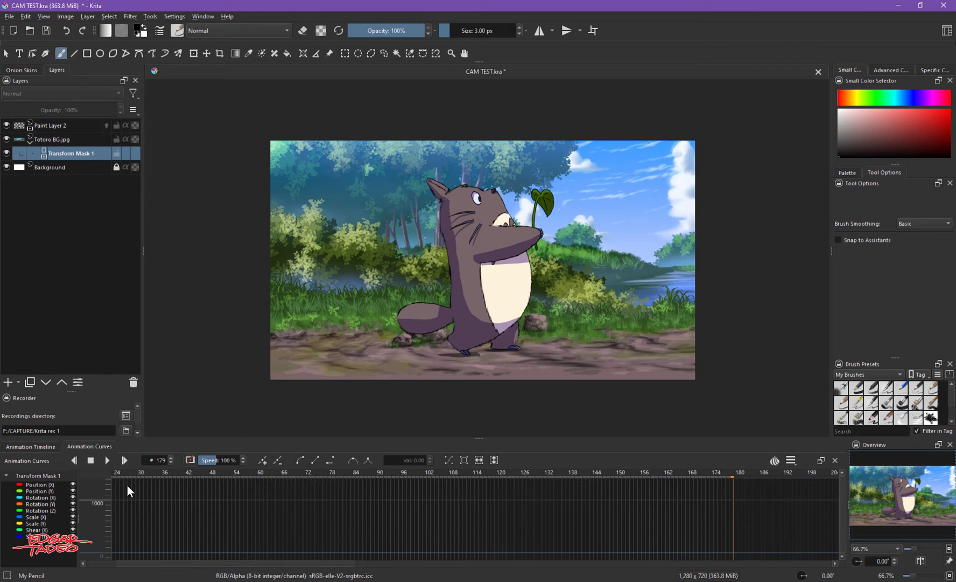
left_click_drag(151, 563, 116, 579)
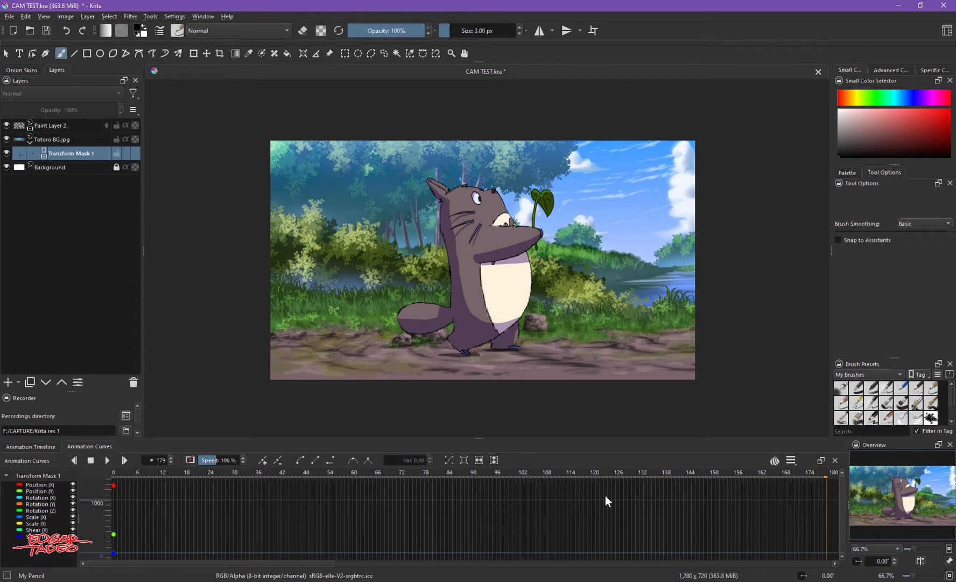
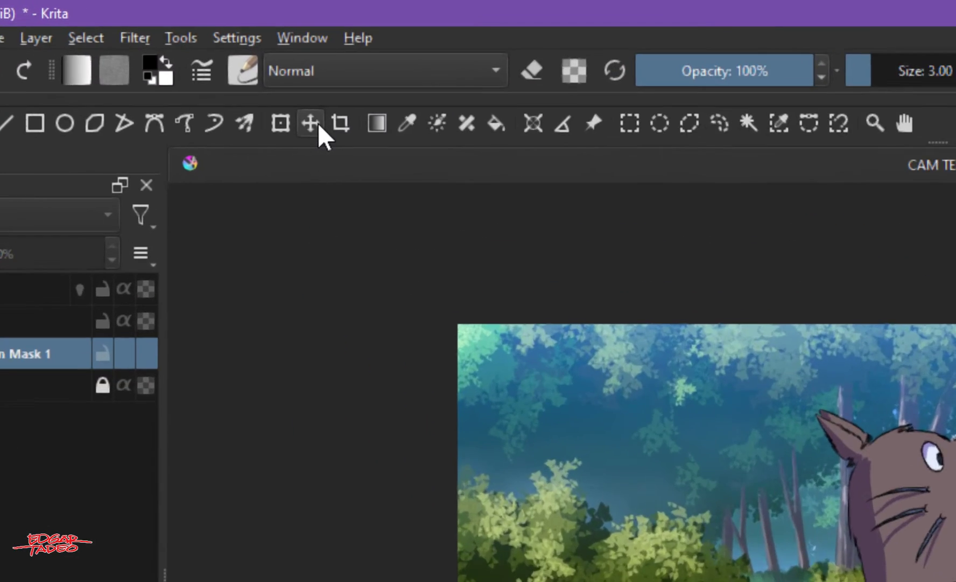
left_click(194, 55)
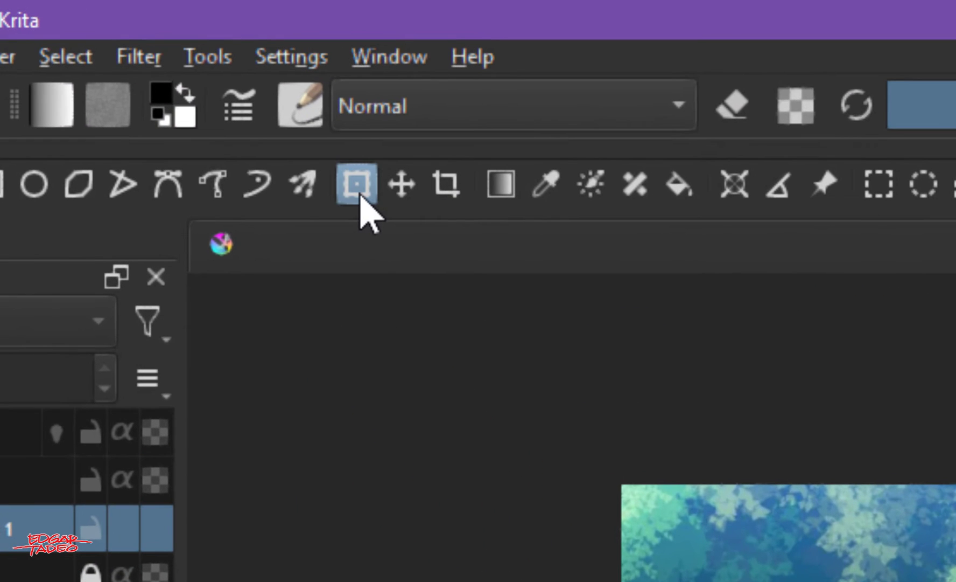
left_click(360, 195)
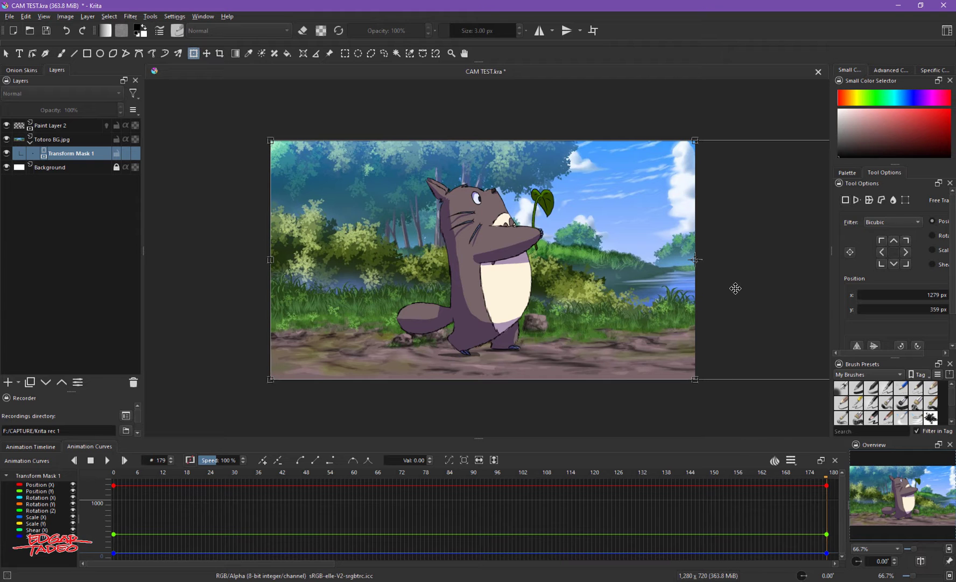
left_click_drag(696, 271, 270, 277)
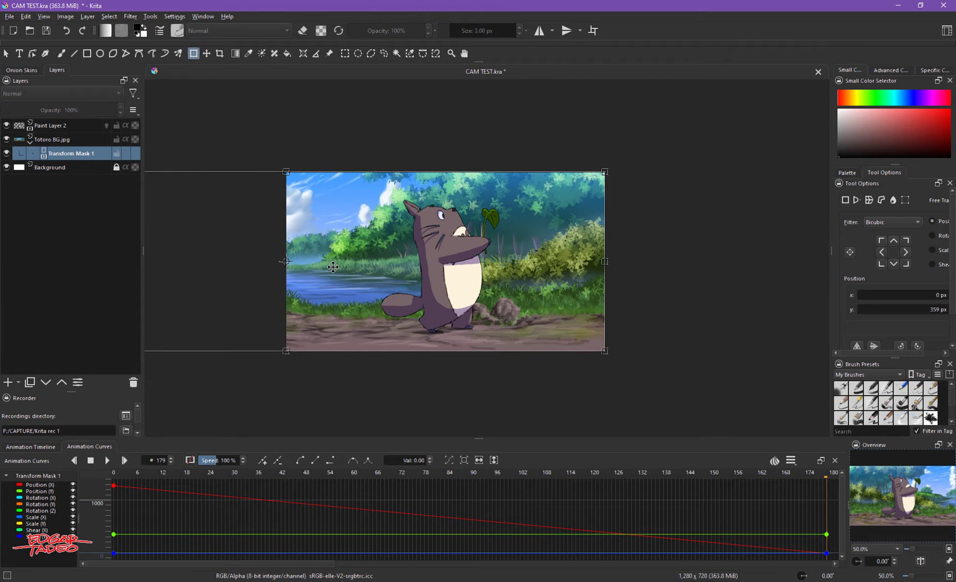
Compare the background position at frames 0 and 179 to check the horizontal pan
scroll(333, 267, "down", 2)
left_click_drag(333, 267, 496, 281)
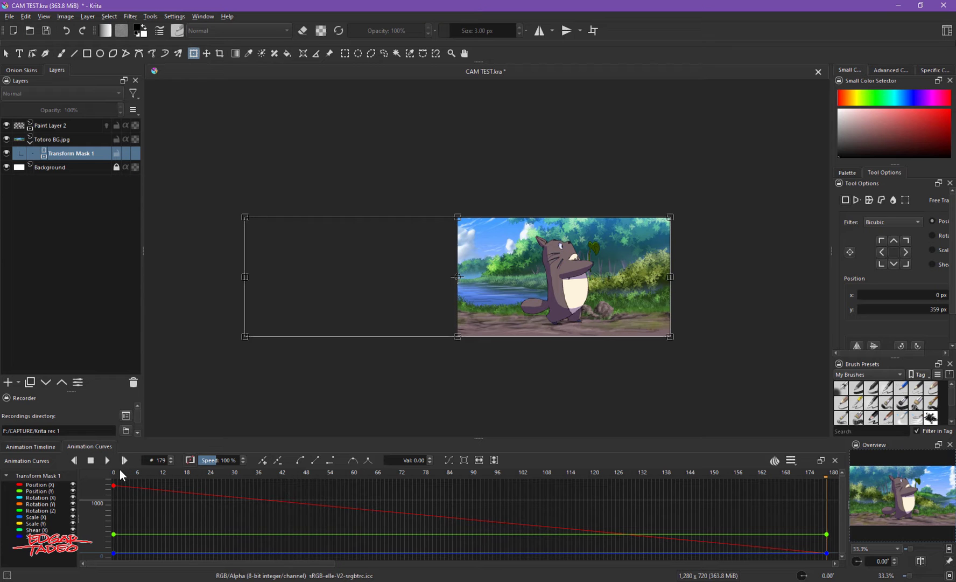
left_click(114, 479)
left_click(494, 291)
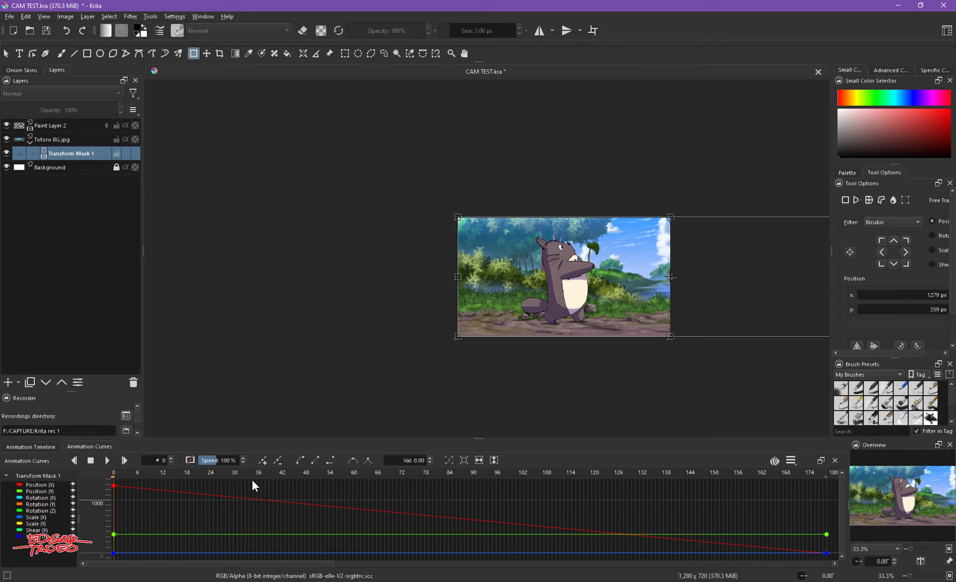
left_click_drag(808, 475, 825, 474)
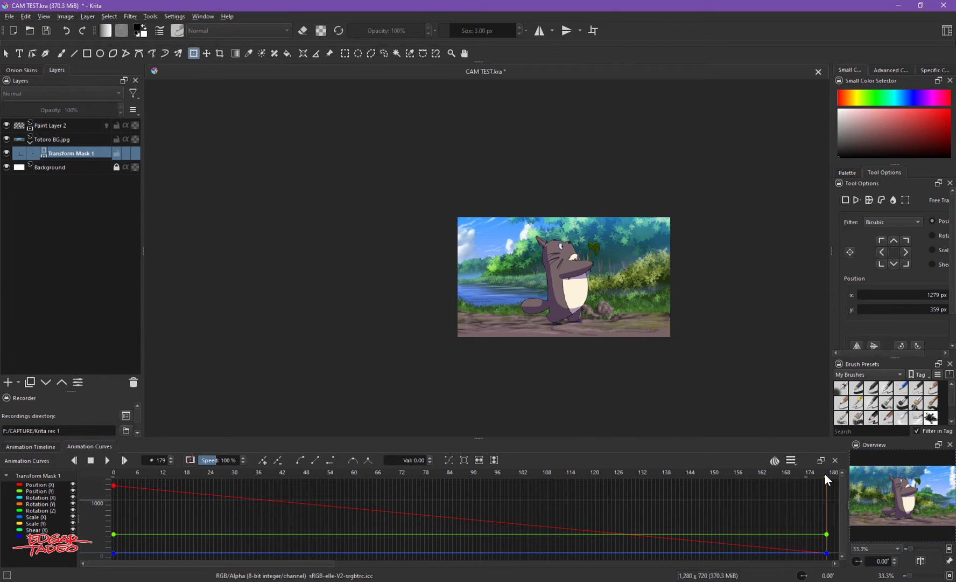
left_click(114, 477)
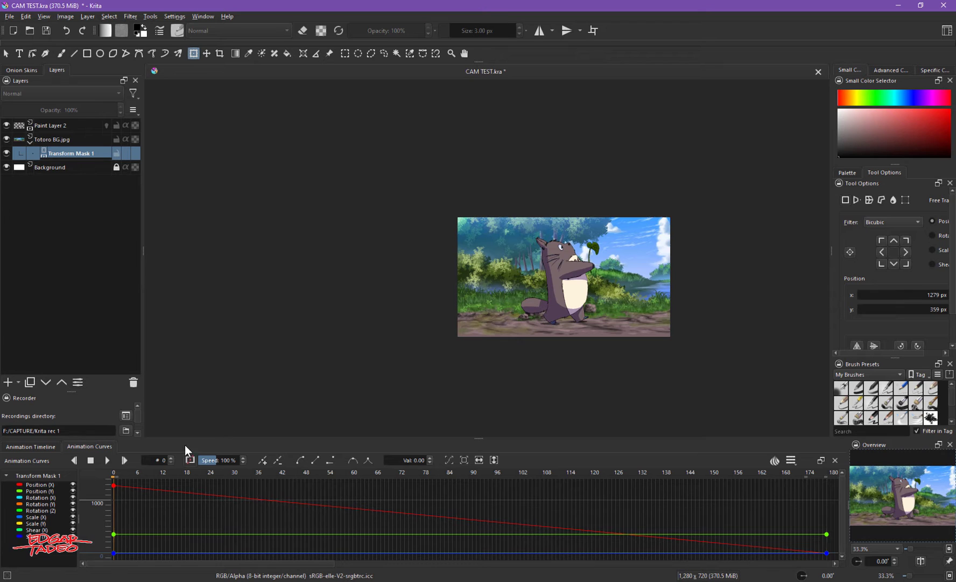
Set the Position (X) keyframe at frame 0 to Bezier interpolation and extend its handle nearly flat to about frame 54
left_click(112, 475)
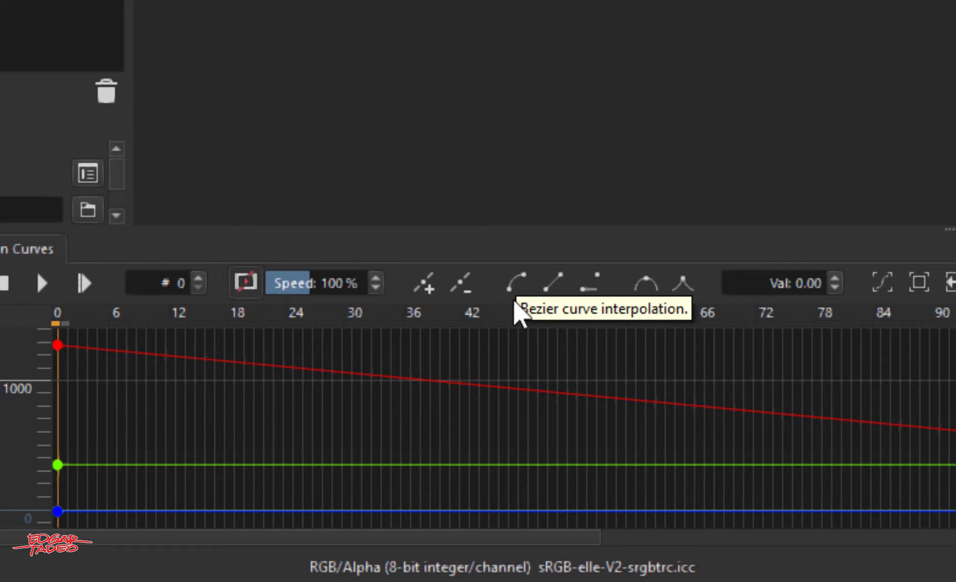
left_click(518, 284)
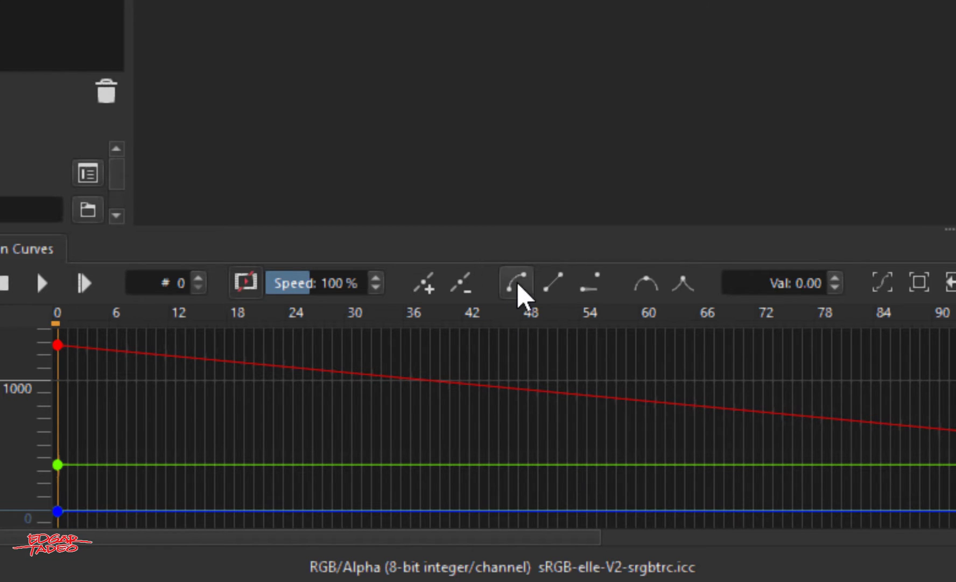
left_click(57, 346)
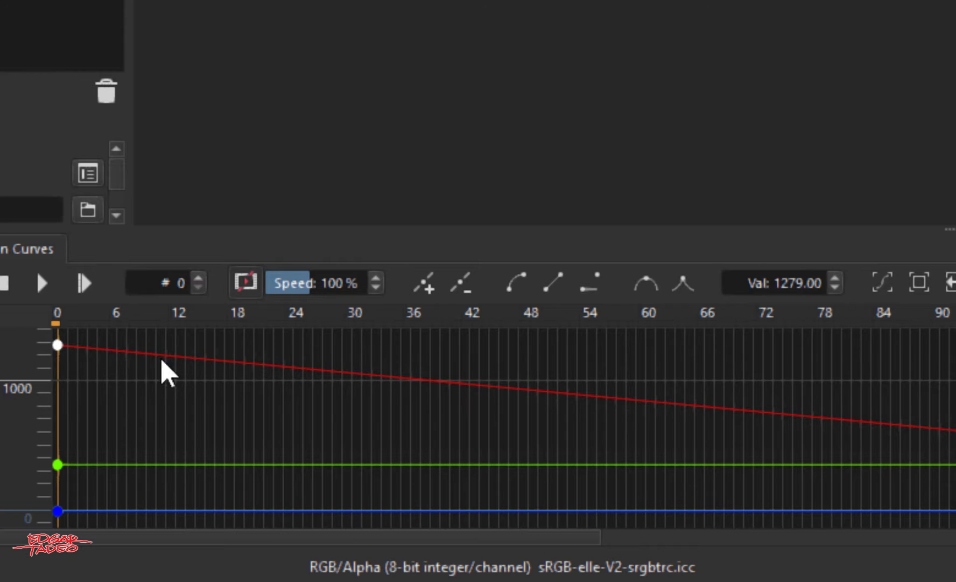
left_click(523, 291)
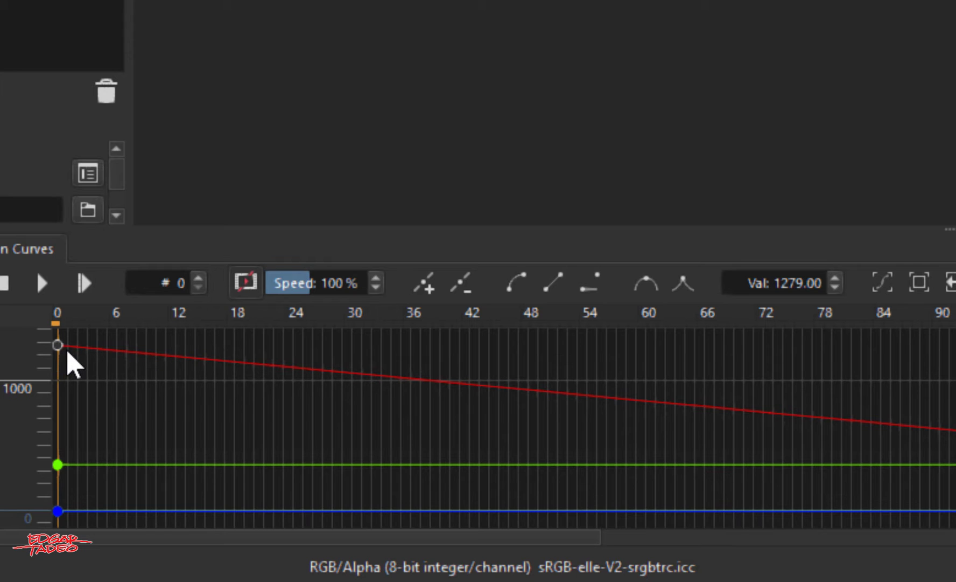
left_click_drag(58, 345, 586, 350)
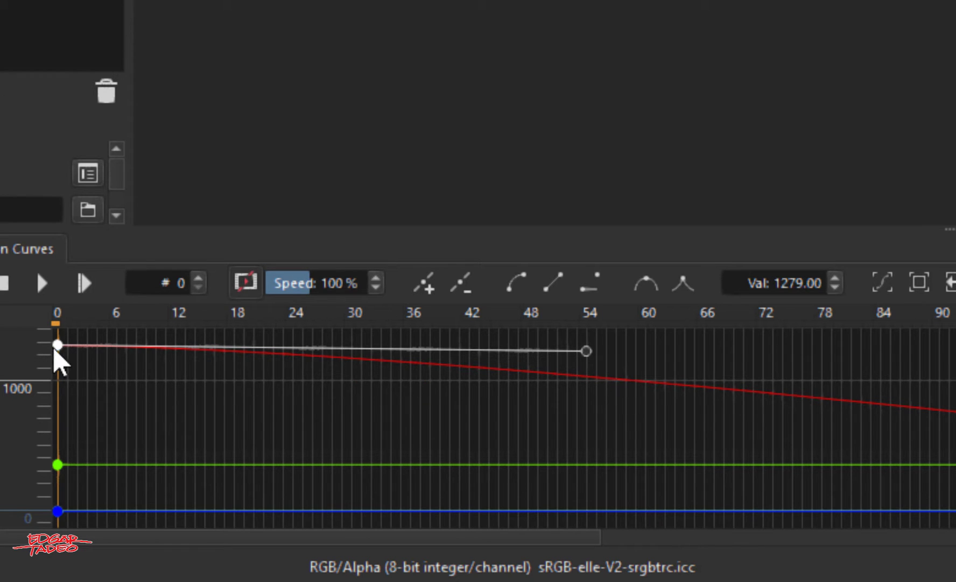
Play back the animation from the start to examine the eased beginning of the background movement
left_click(74, 322)
left_click_drag(74, 320, 59, 334)
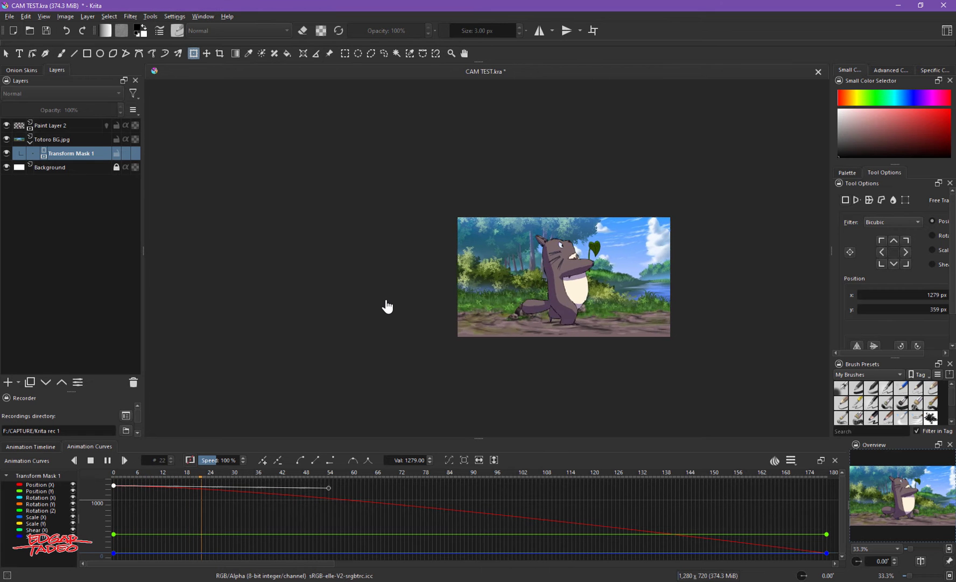
scroll(486, 288, "up", 2)
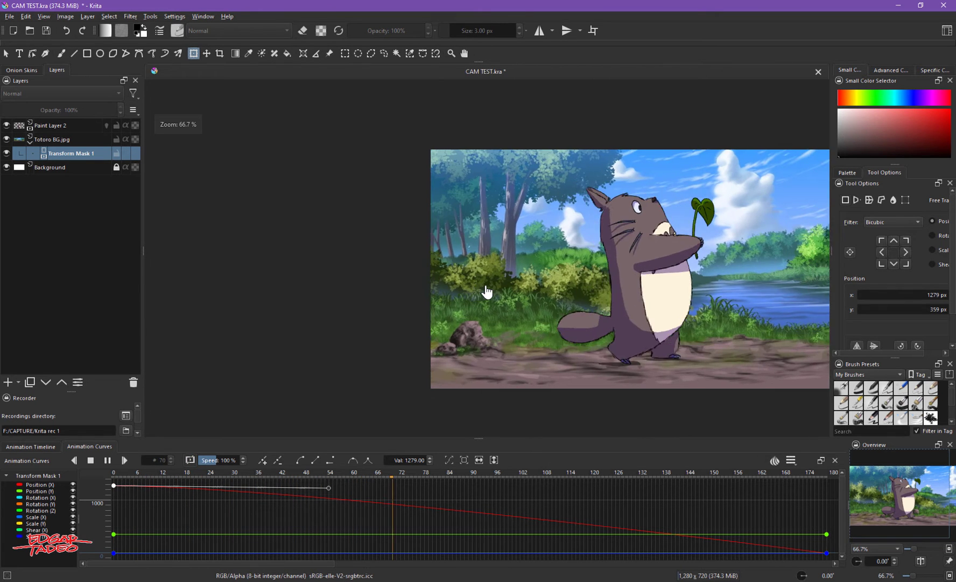
key("2")
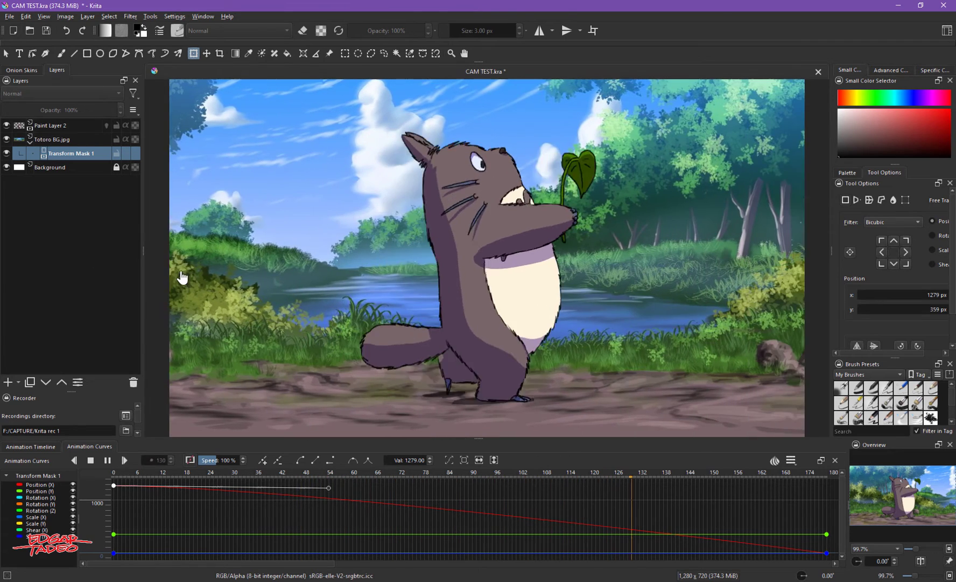
key("space")
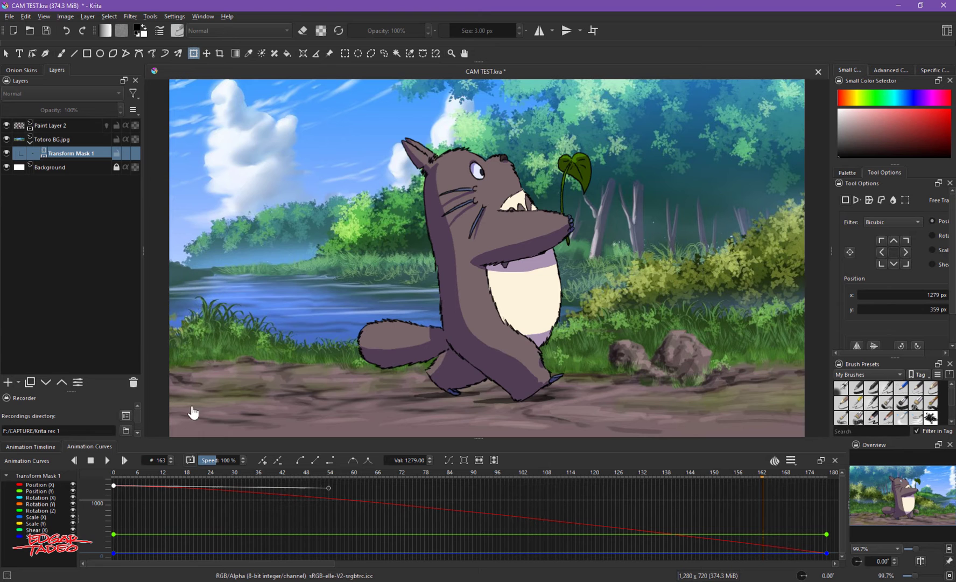
left_click(117, 472)
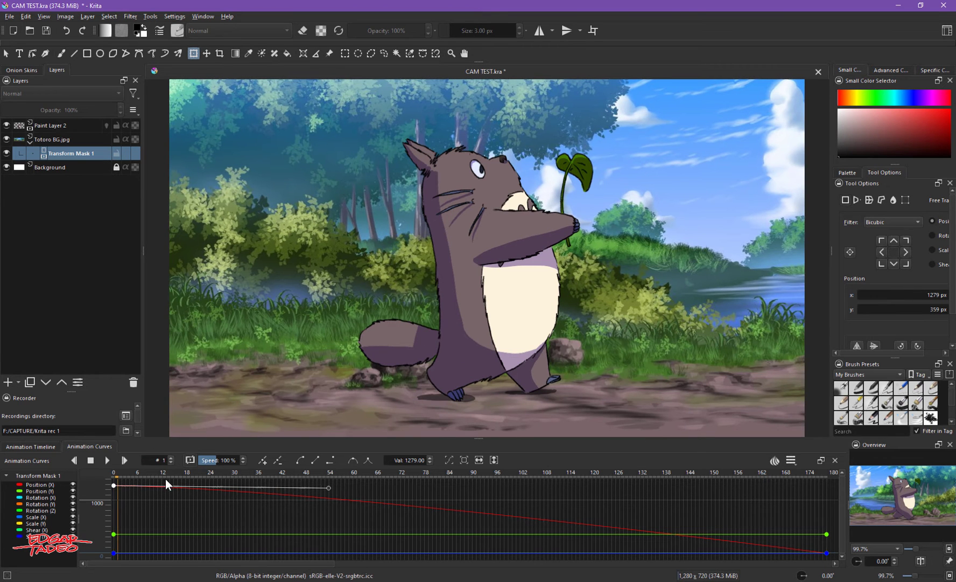
Set the Position (X) keyframe at frame 179 to Bezier interpolation and extend its handle nearly flat back to about frame 113
left_click(827, 473)
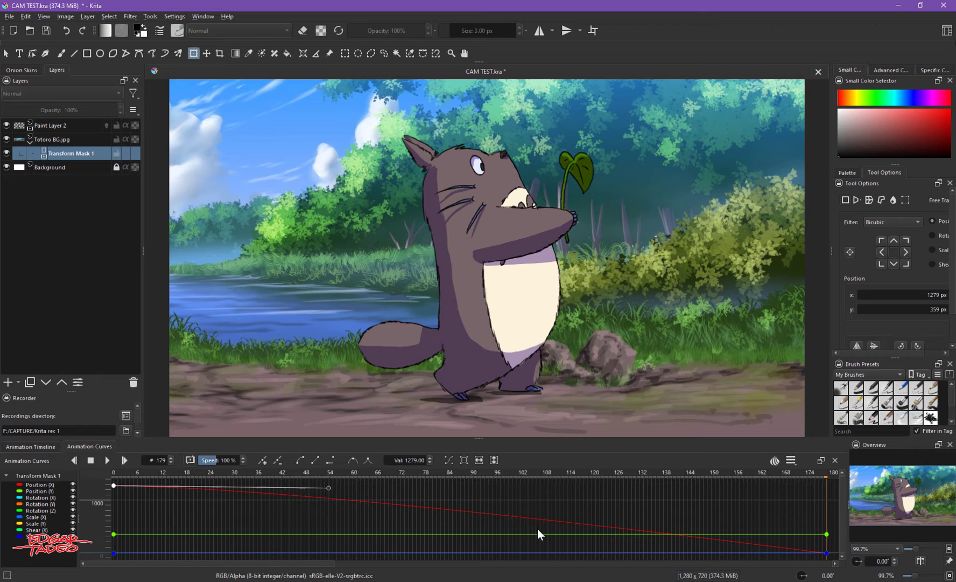
left_click(827, 552)
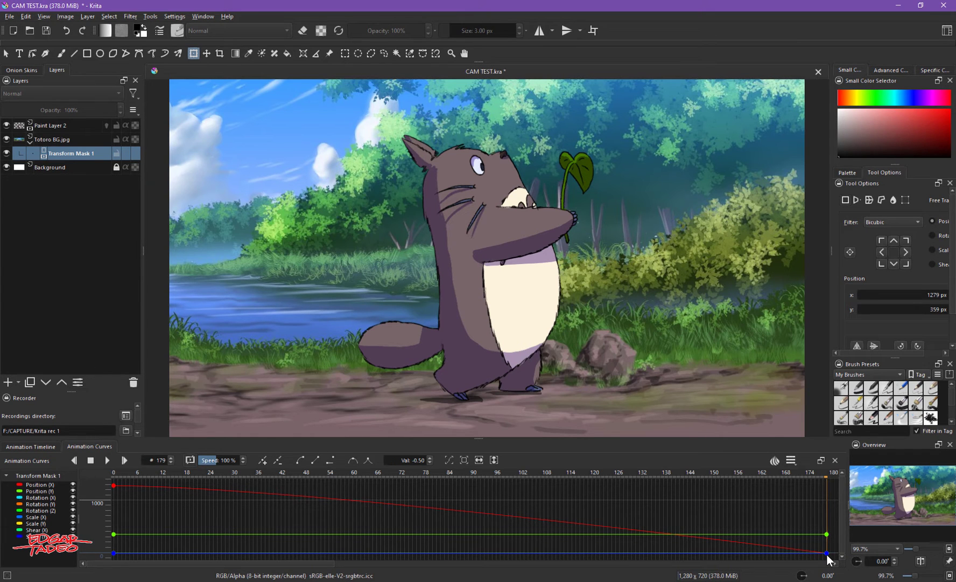
left_click_drag(816, 473, 829, 478)
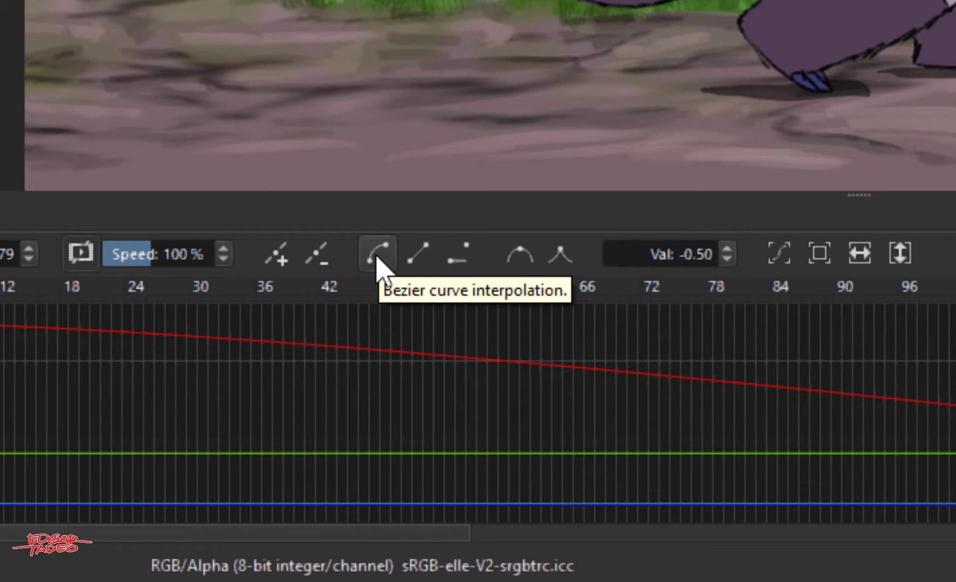
left_click(379, 256)
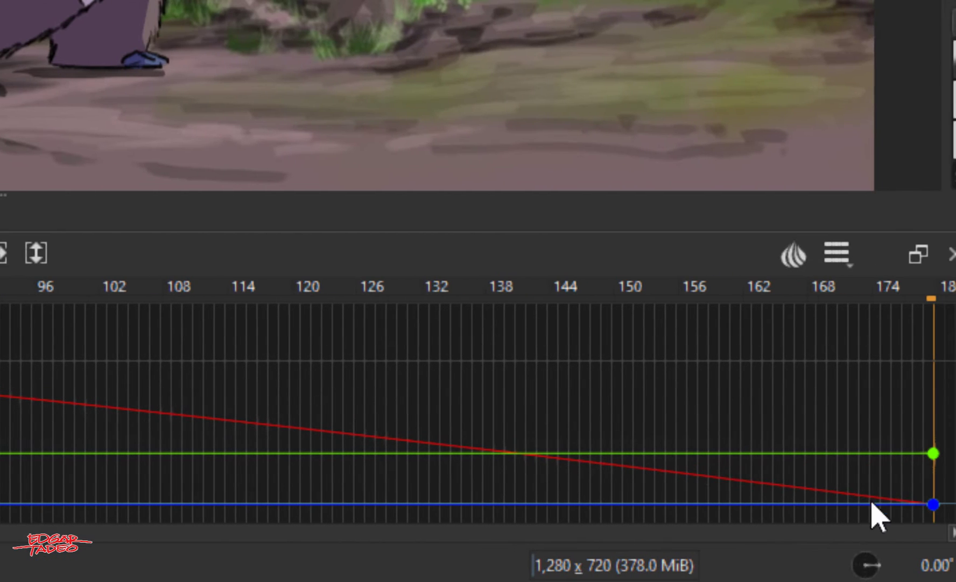
left_click_drag(933, 503, 233, 501)
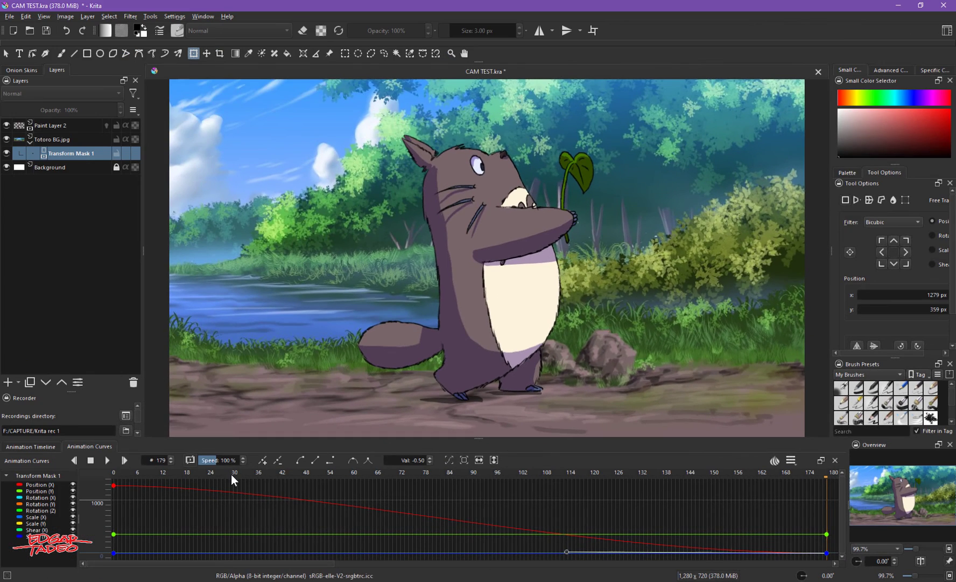
Hide Paint Layer 2 to play back the background pan alone from frame 0, and show the layer again
left_click_drag(126, 475, 113, 474)
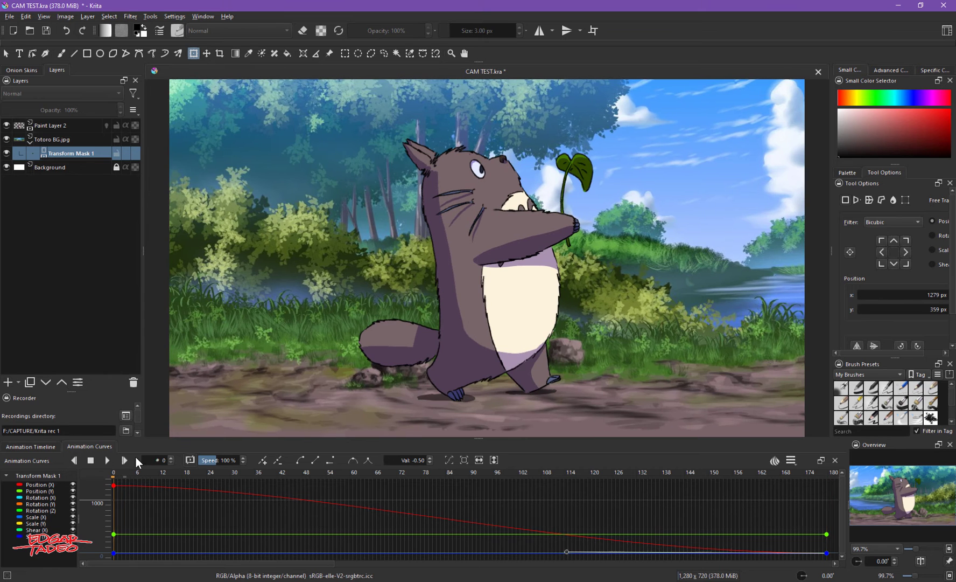
left_click(6, 125)
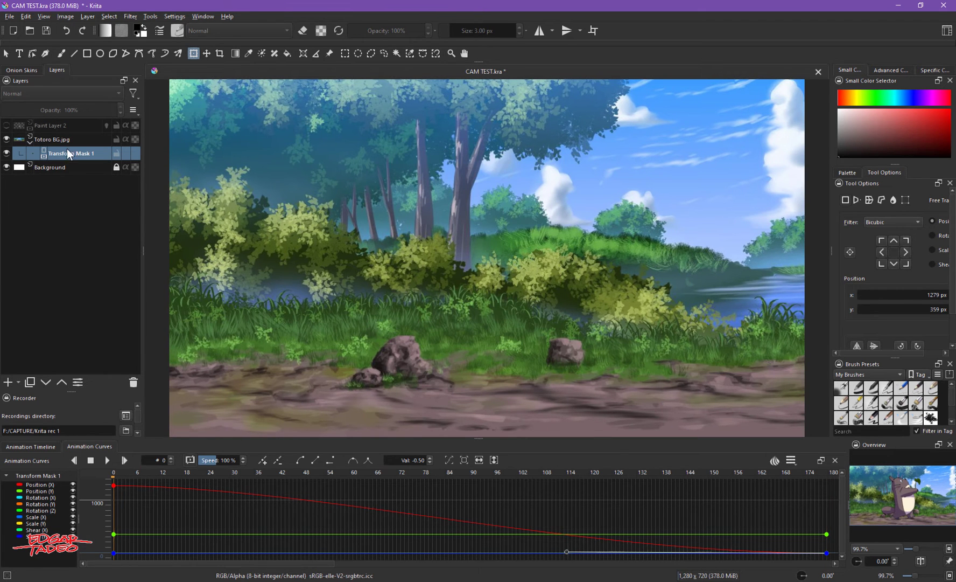
scroll(393, 224, "down", 1)
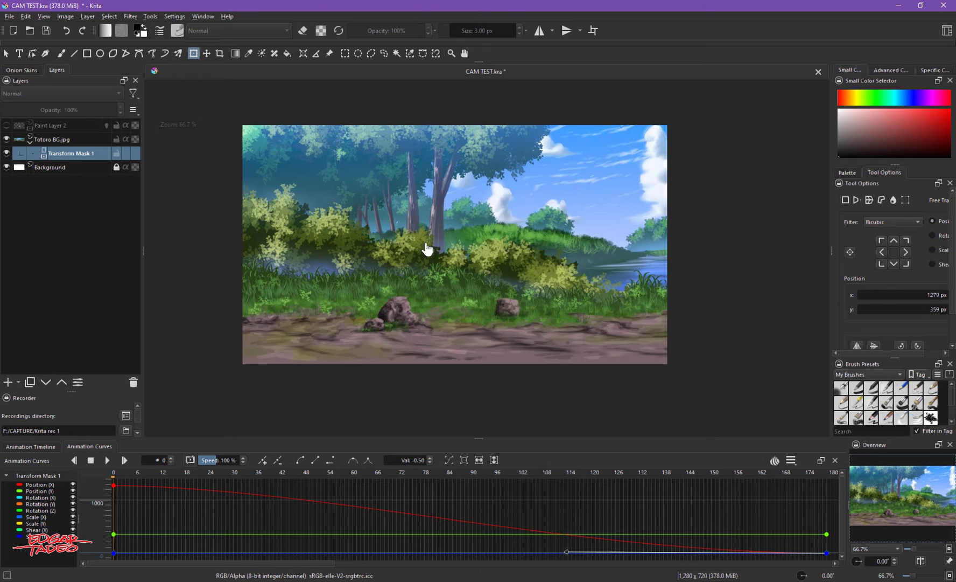
left_click_drag(422, 251, 453, 261)
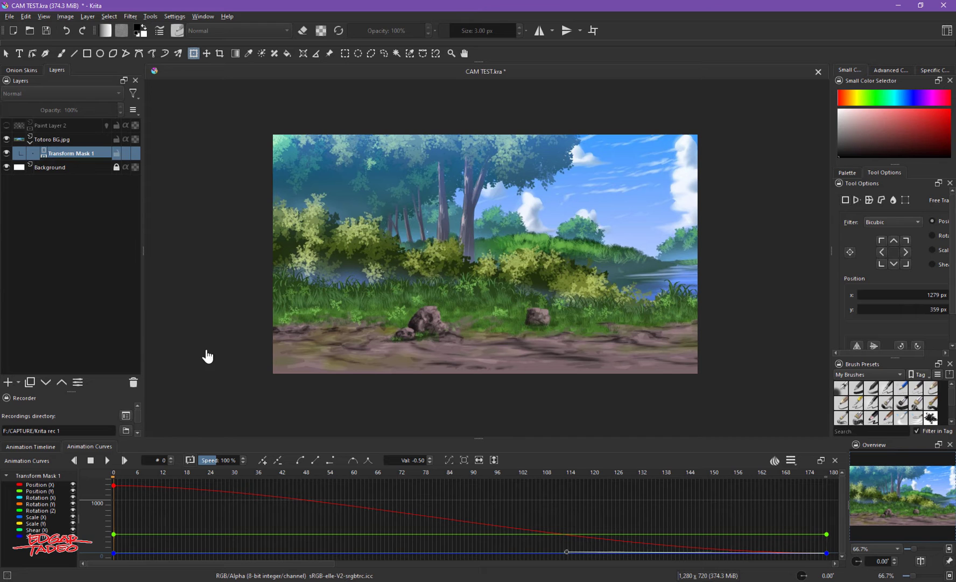
key("space")
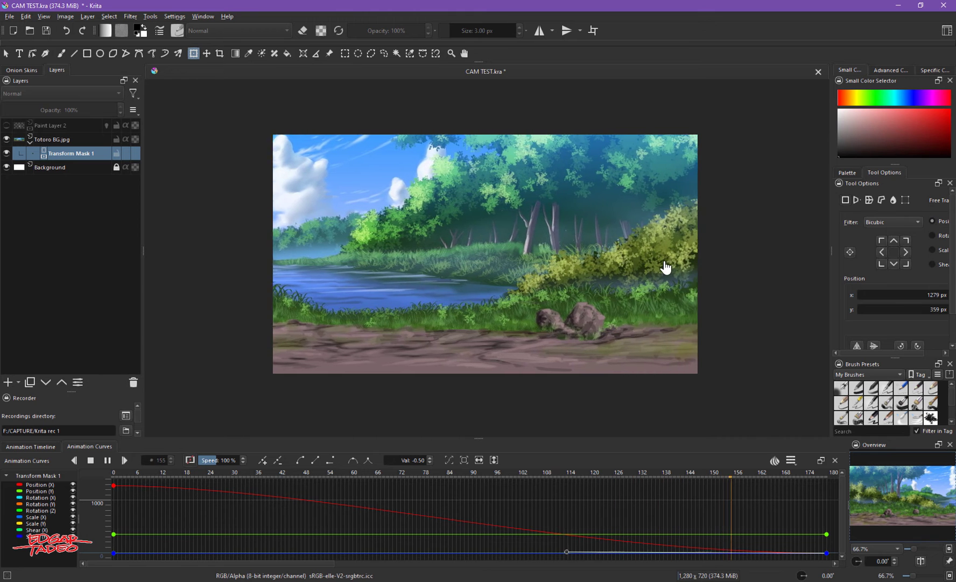
key("space")
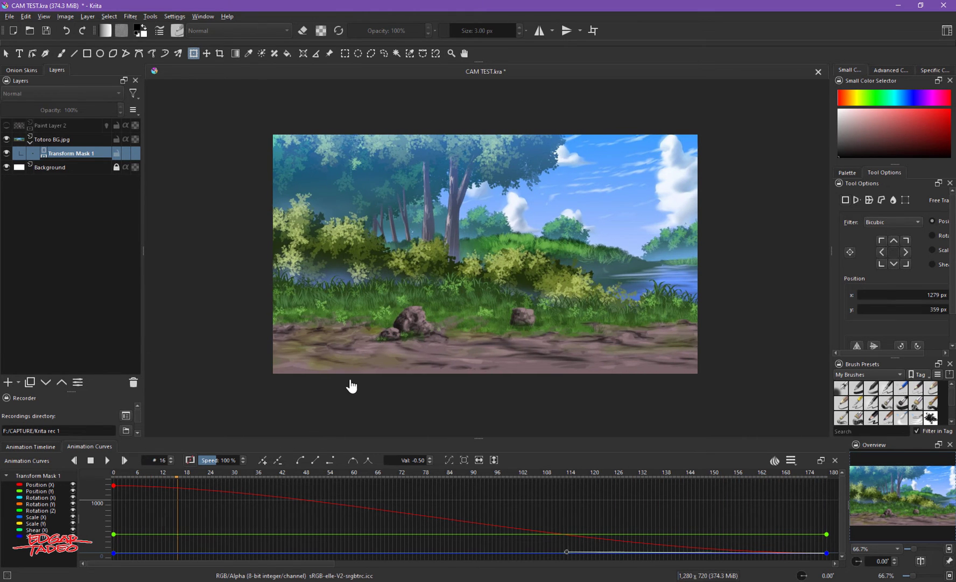
left_click(113, 473)
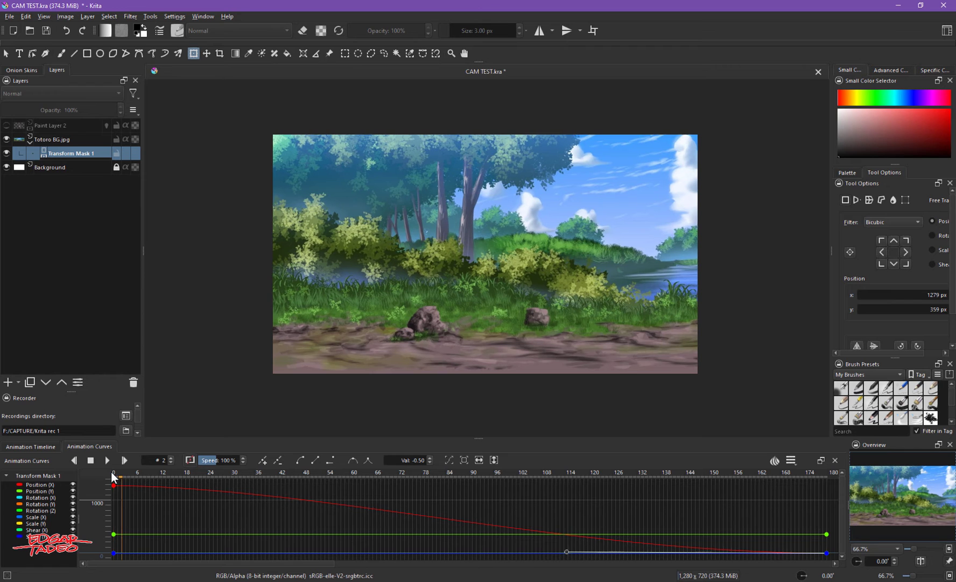
left_click(6, 125)
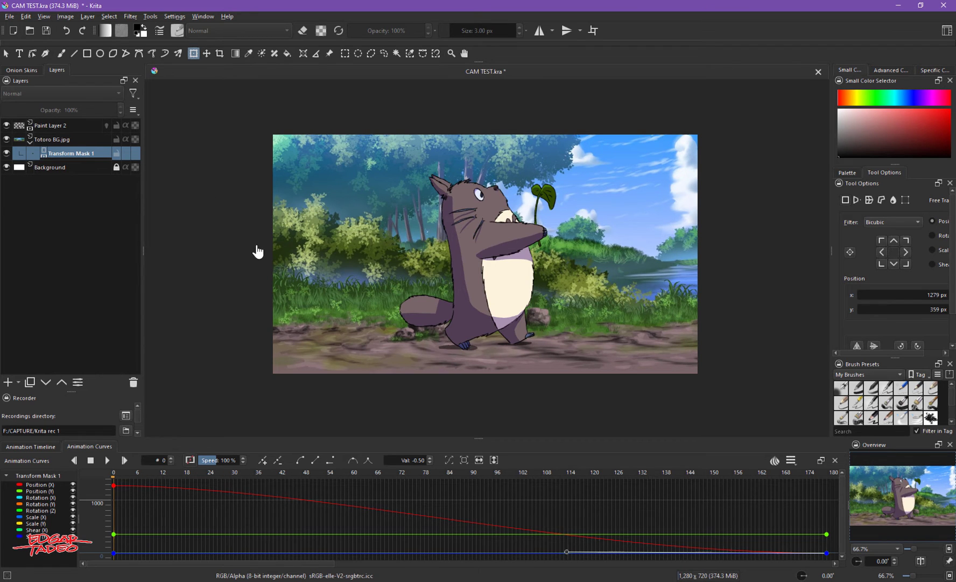
Collapse the background layer's mask and add a Transform Mask to Paint Layer 2
left_click(30, 143)
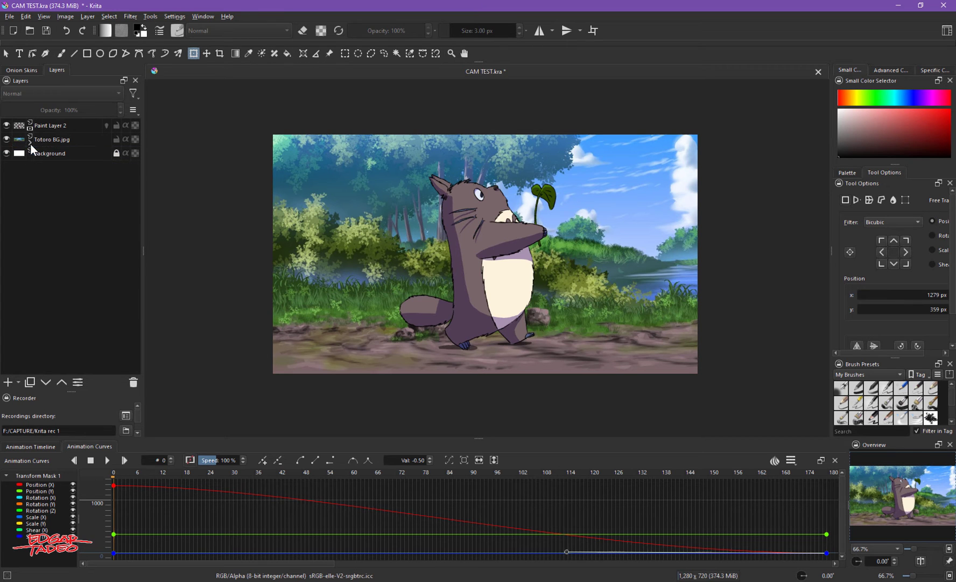
left_click(50, 125)
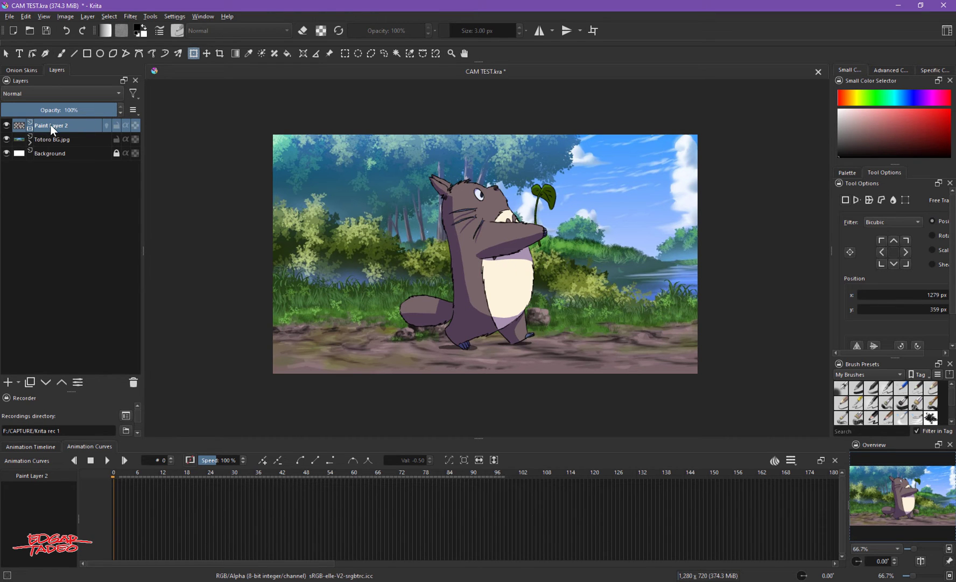
mouse_move(50, 125)
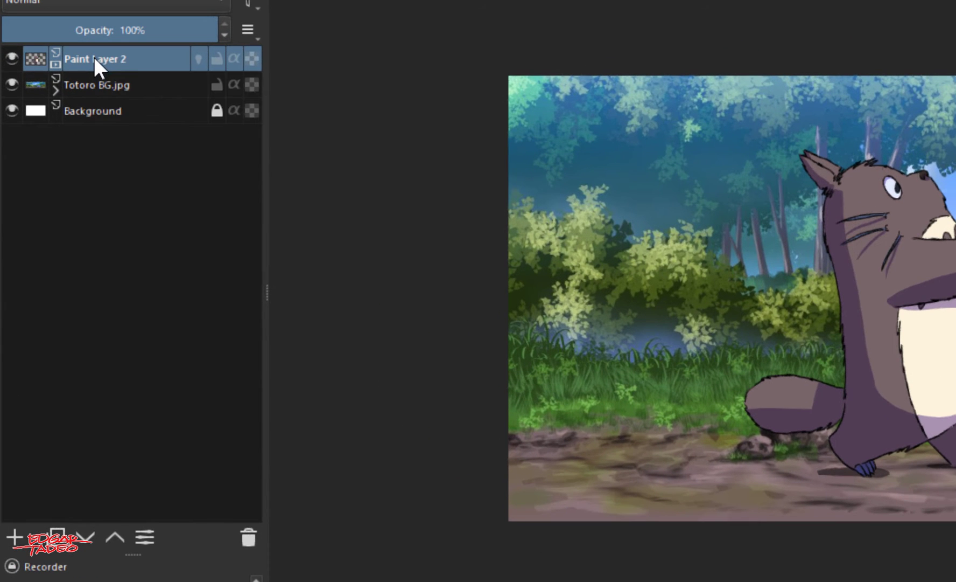
right_click(65, 102)
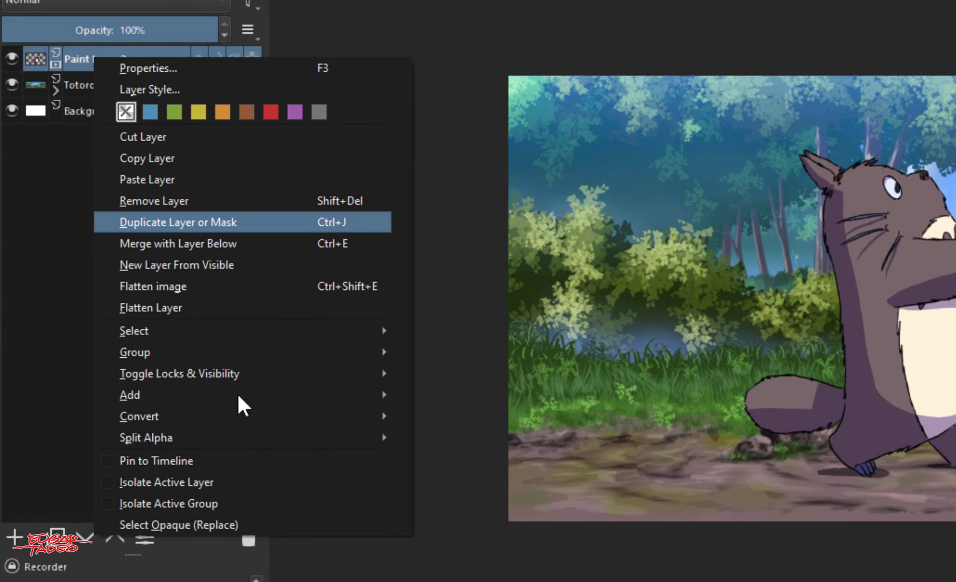
mouse_move(255, 396)
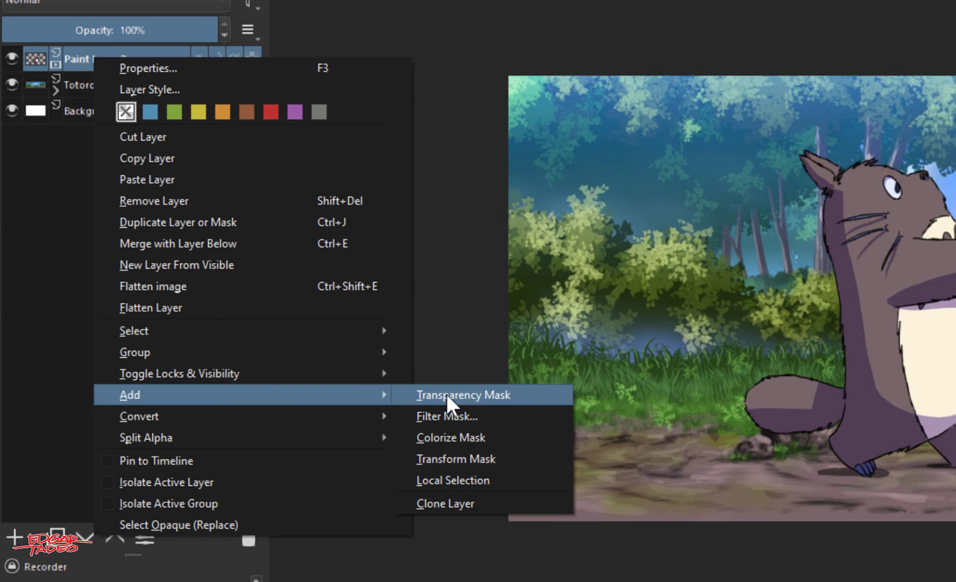
left_click(443, 457)
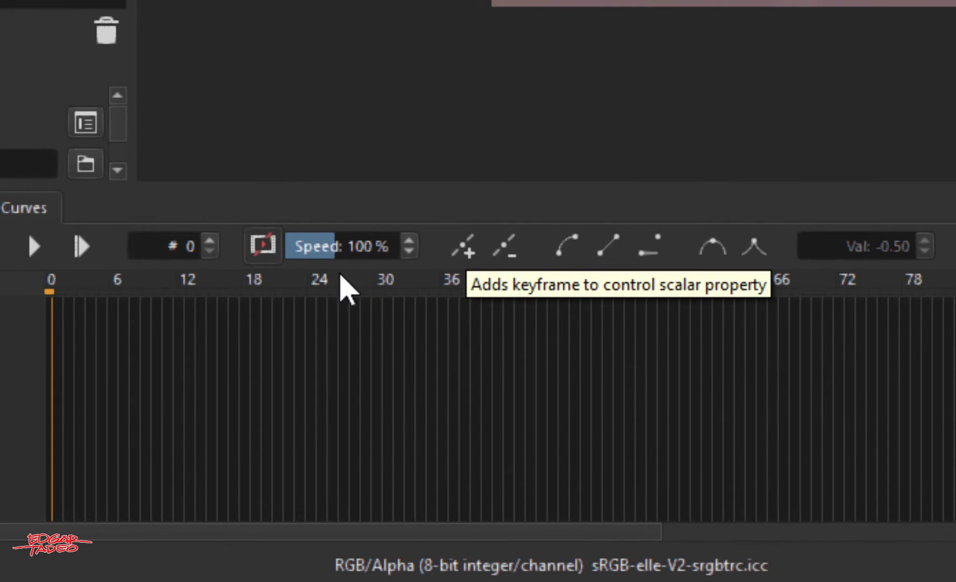
Keyframe the character's transform mask at frame 0 and move Totoro off the canvas's left side to x -250 px
left_click(70, 281)
left_click(38, 285)
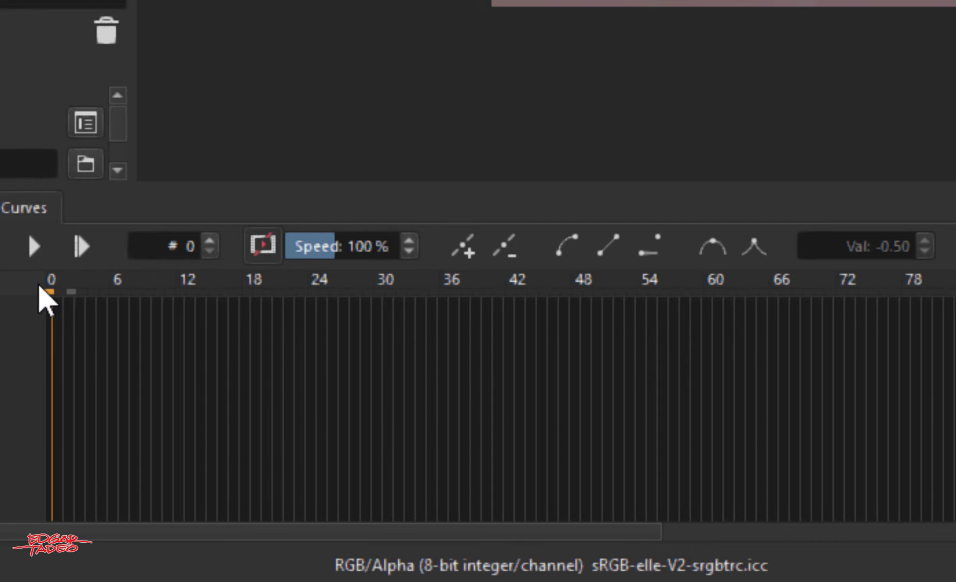
left_click(466, 253)
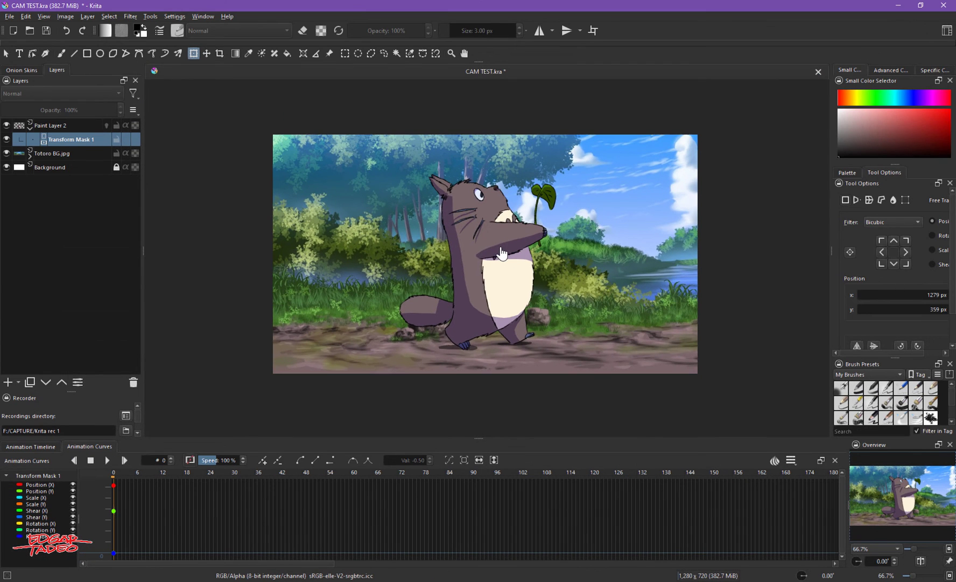
left_click(502, 253)
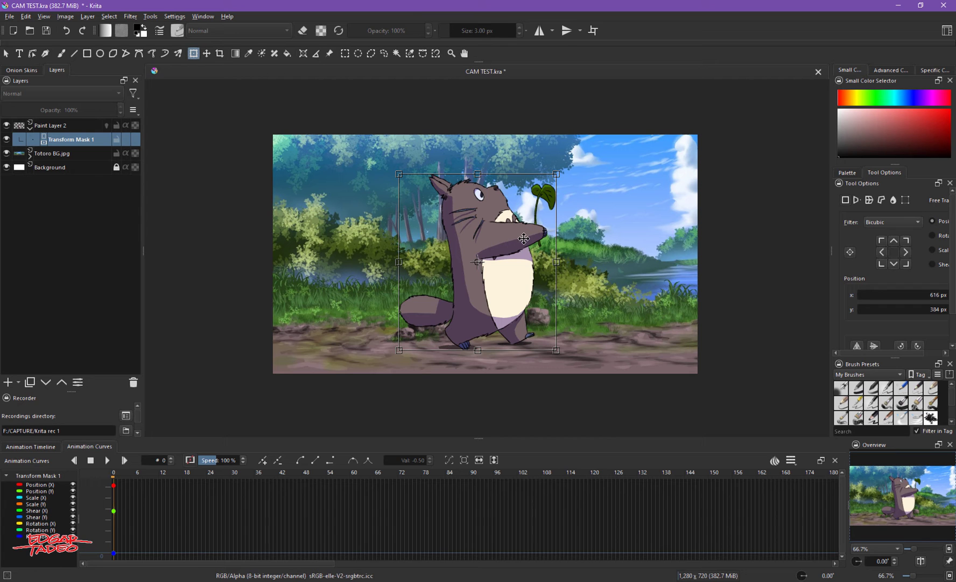
left_click_drag(524, 238, 236, 237)
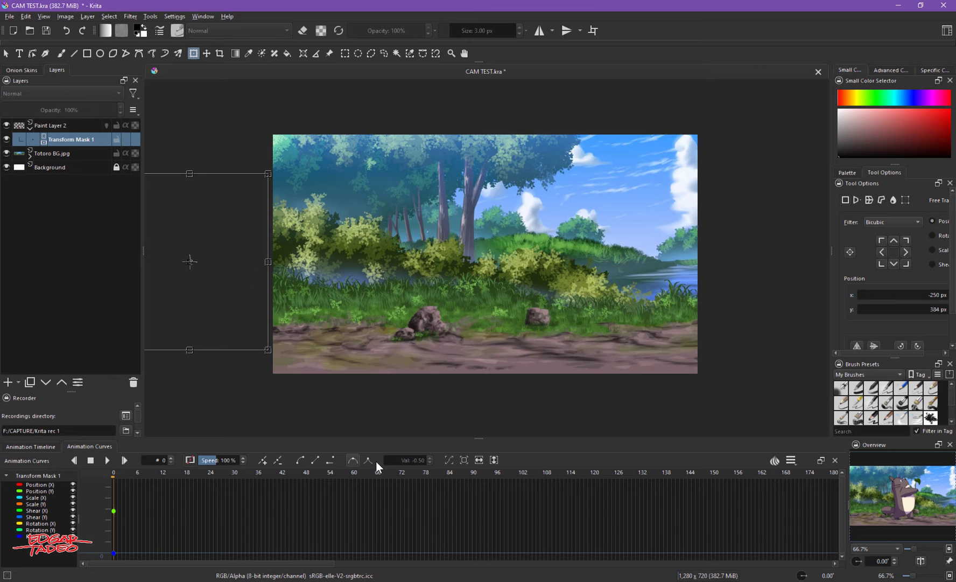
Add a keyframe at frame 179 and move Totoro past the canvas's right side to x 1535 px
left_click(827, 474)
left_click(828, 474)
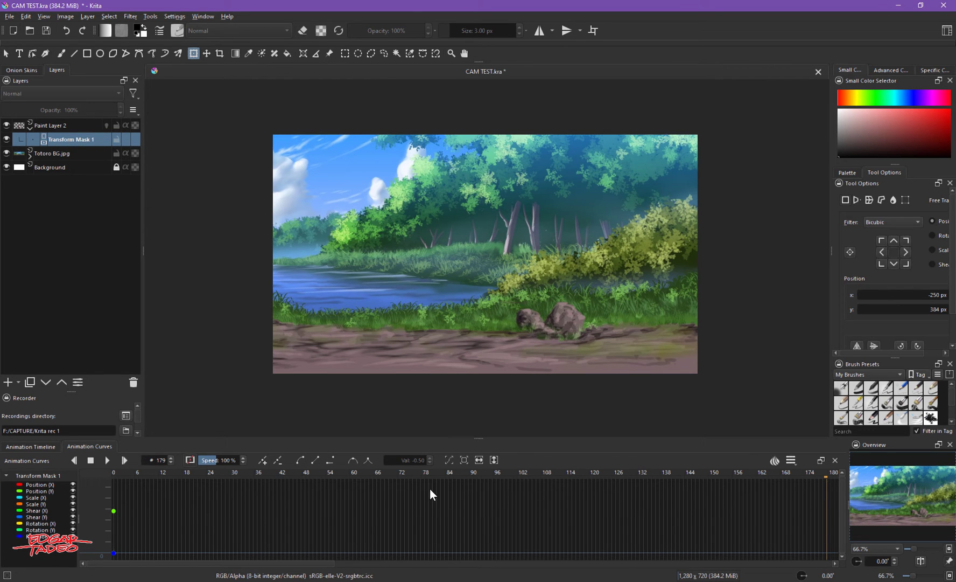
left_click(233, 249)
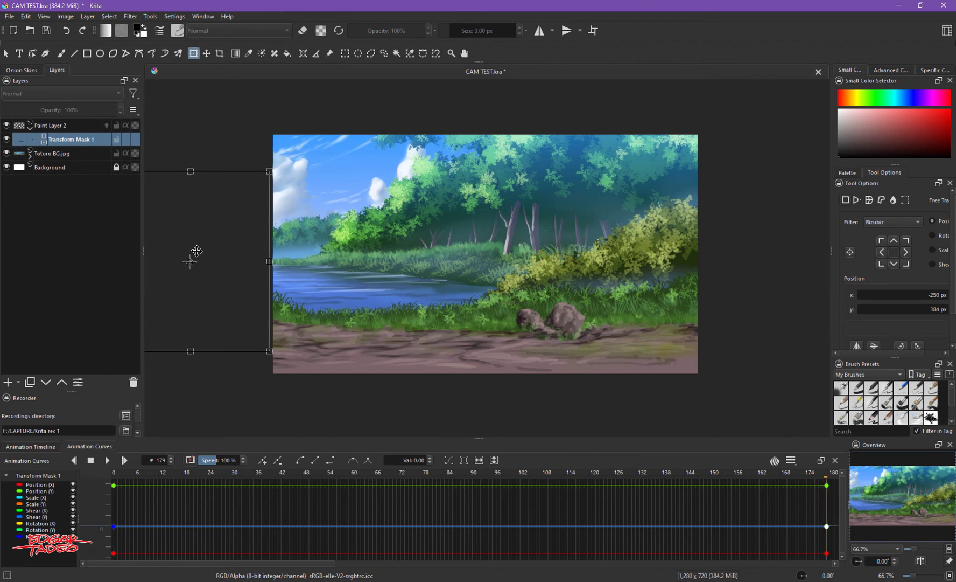
left_click_drag(197, 252, 789, 277)
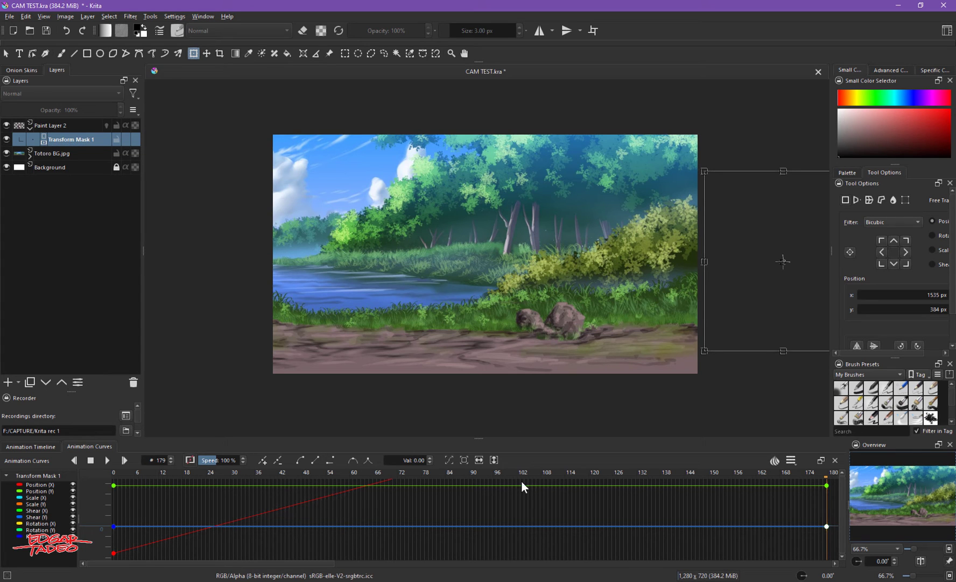
Enlarge the animation curves editor and fit the character mask's whole curve range into it
left_click(453, 461)
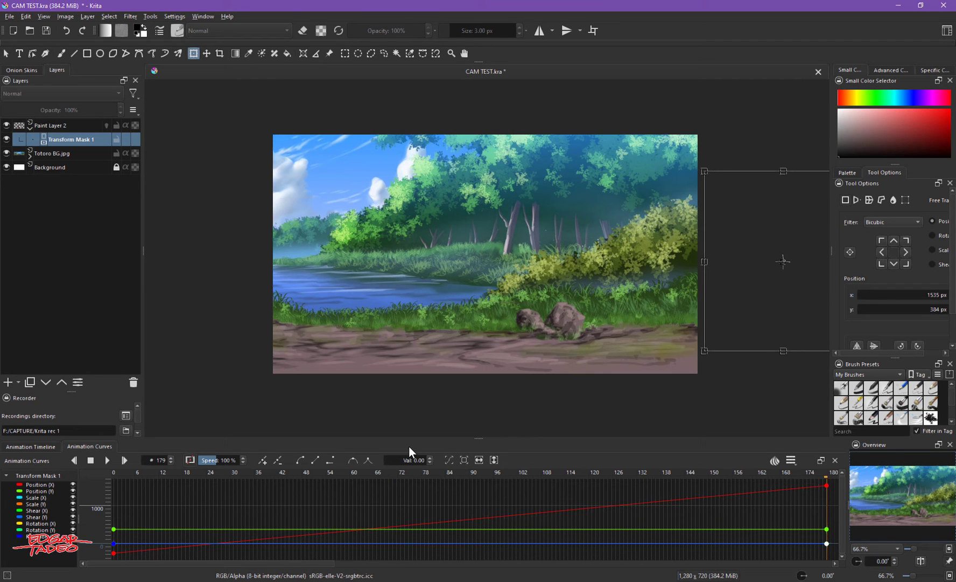
left_click_drag(414, 437, 420, 382)
left_click(450, 405)
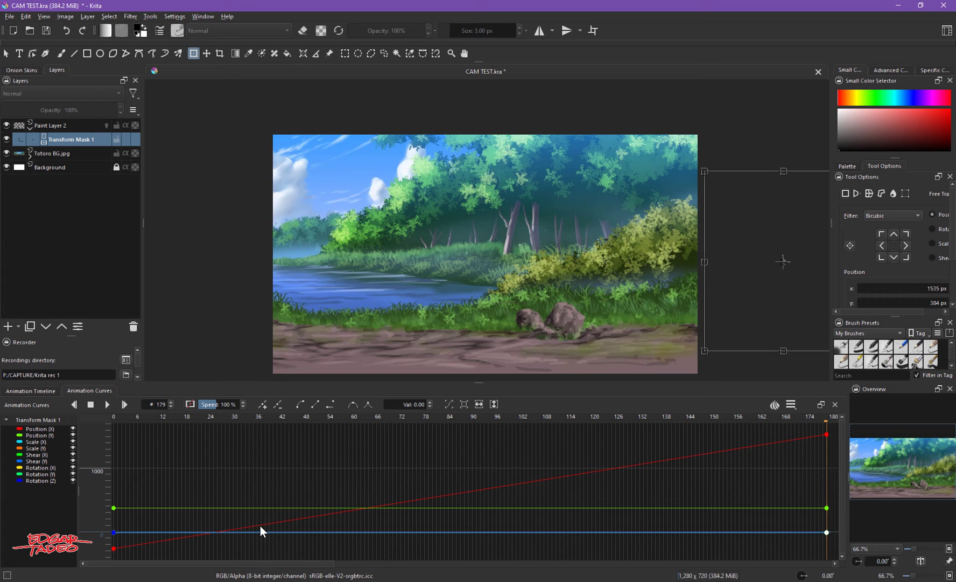
Return to frame 0, save the file, and play back the animation with the canvas fitted to the view
left_click(116, 419)
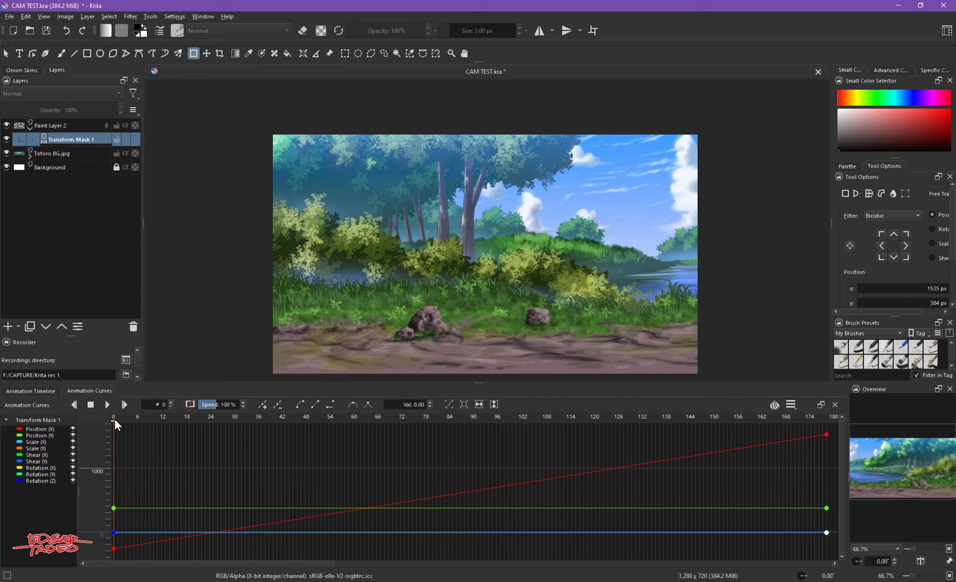
mouse_move(121, 418)
left_mouse_down()
mouse_move(308, 432)
mouse_move(103, 424)
left_mouse_up()
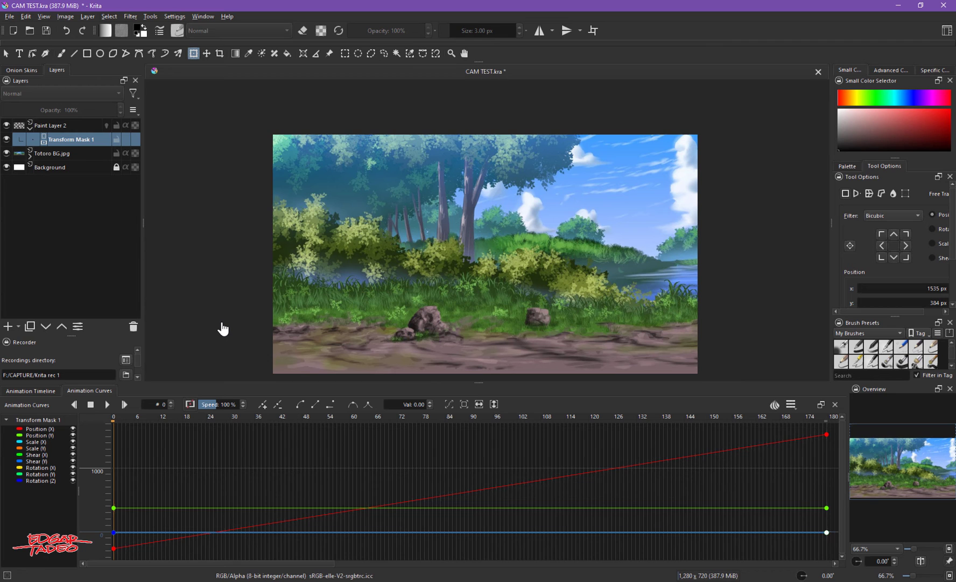
key("ctrl+s")
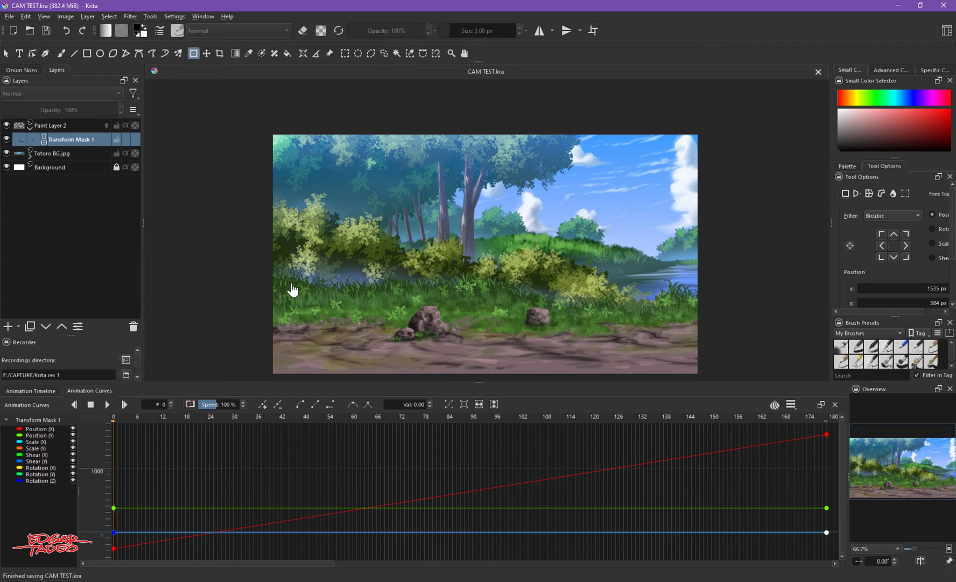
key("space")
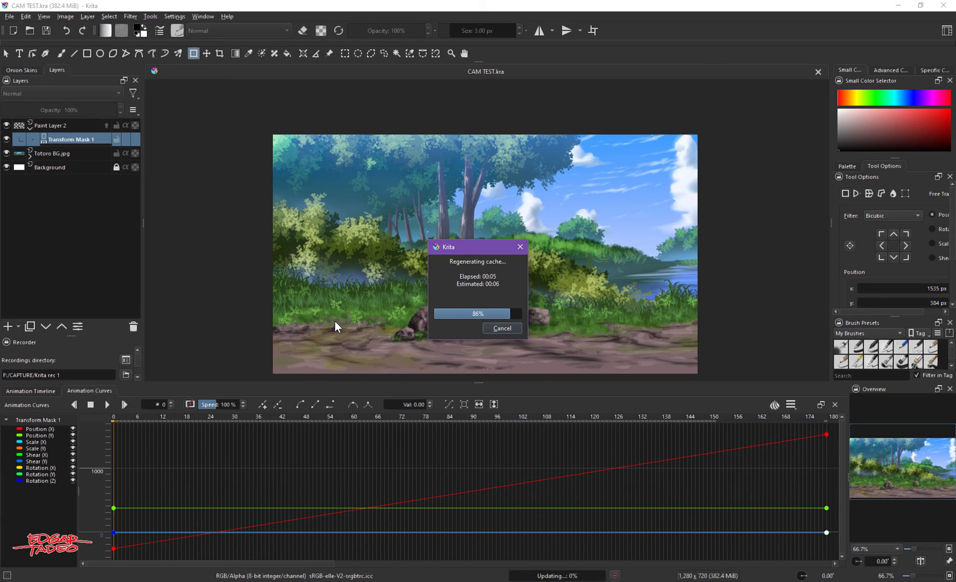
key("2")
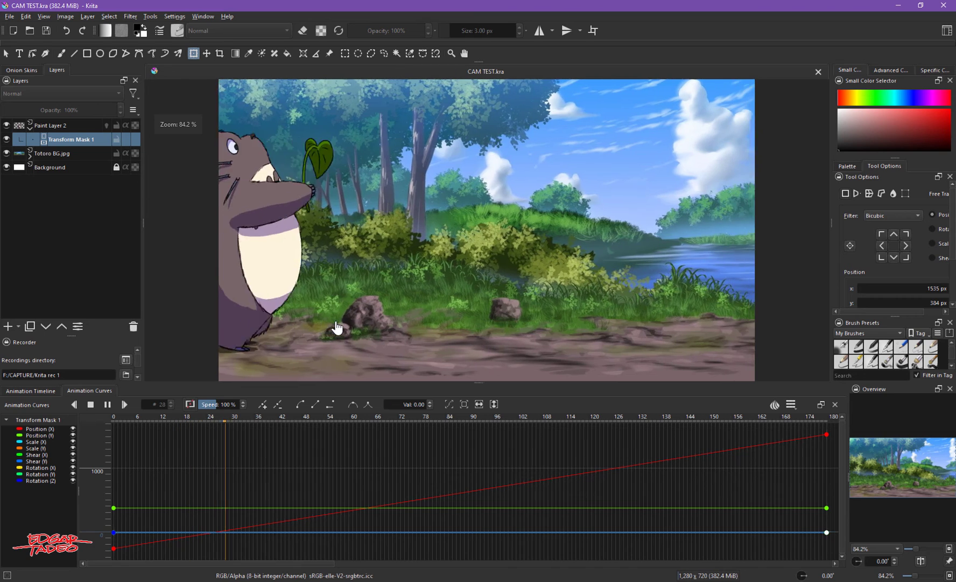
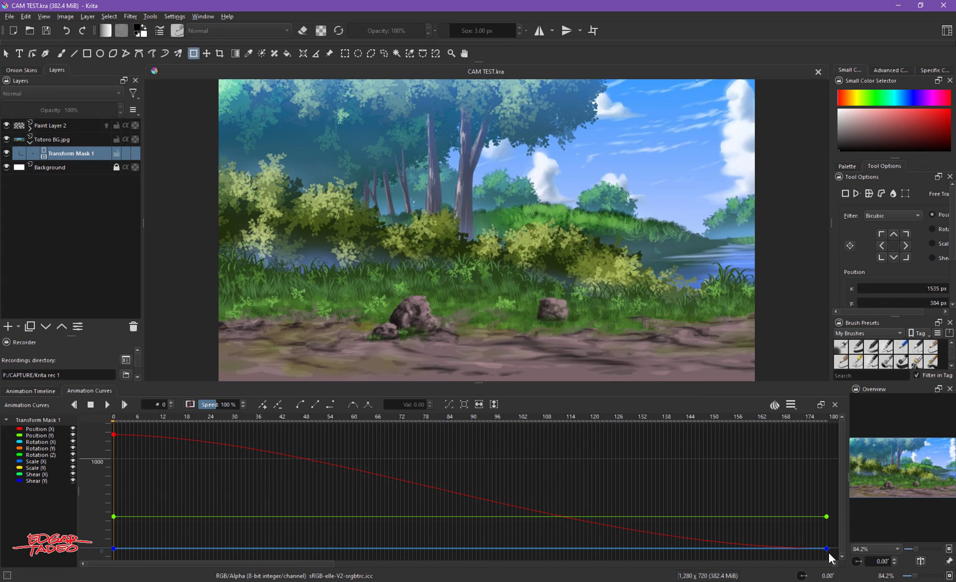
Move the background mask's last Position (X) keyframe to frame 135 and set its Bezier handle at about frame 77
left_click_drag(826, 547, 658, 551)
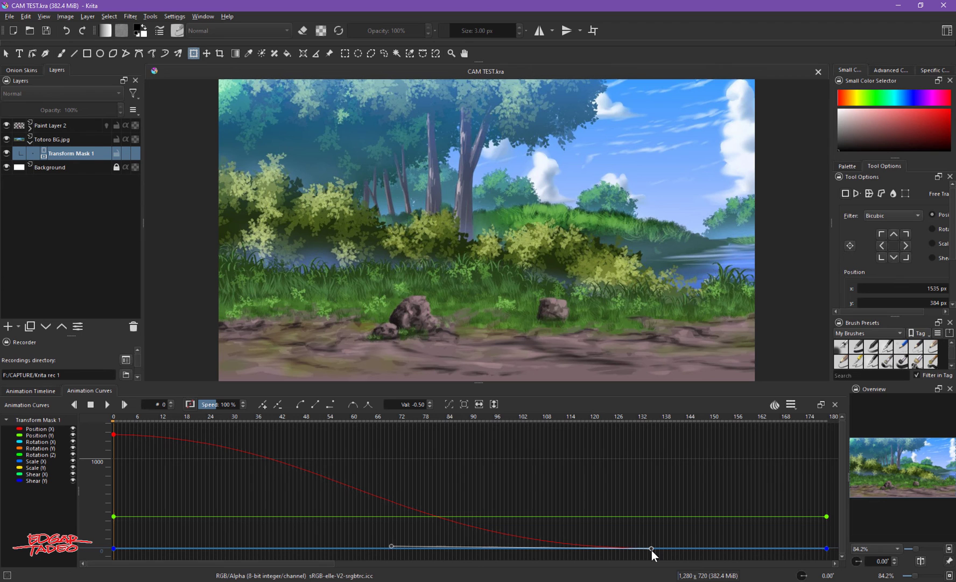
left_click_drag(653, 550, 650, 551)
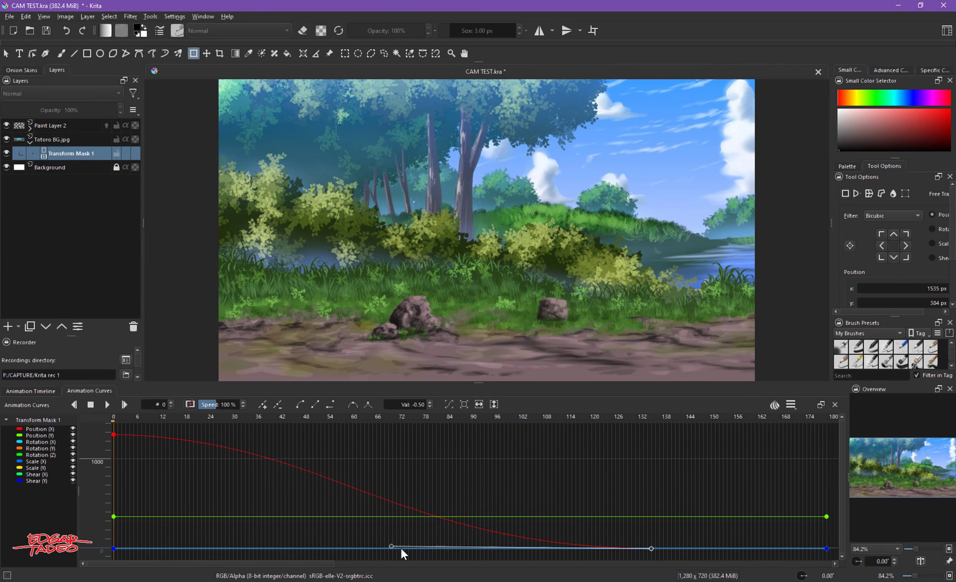
left_click_drag(393, 546, 423, 546)
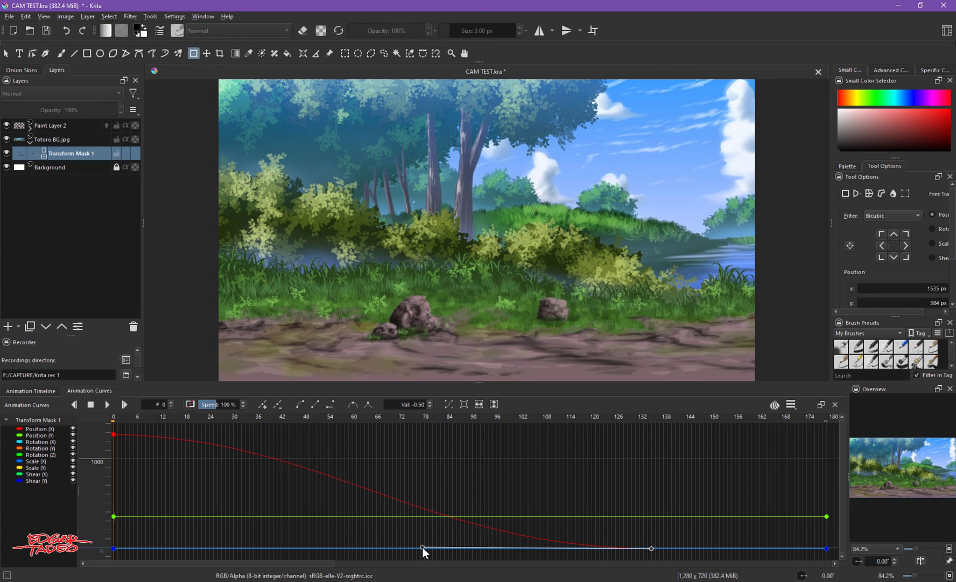
left_click(422, 546)
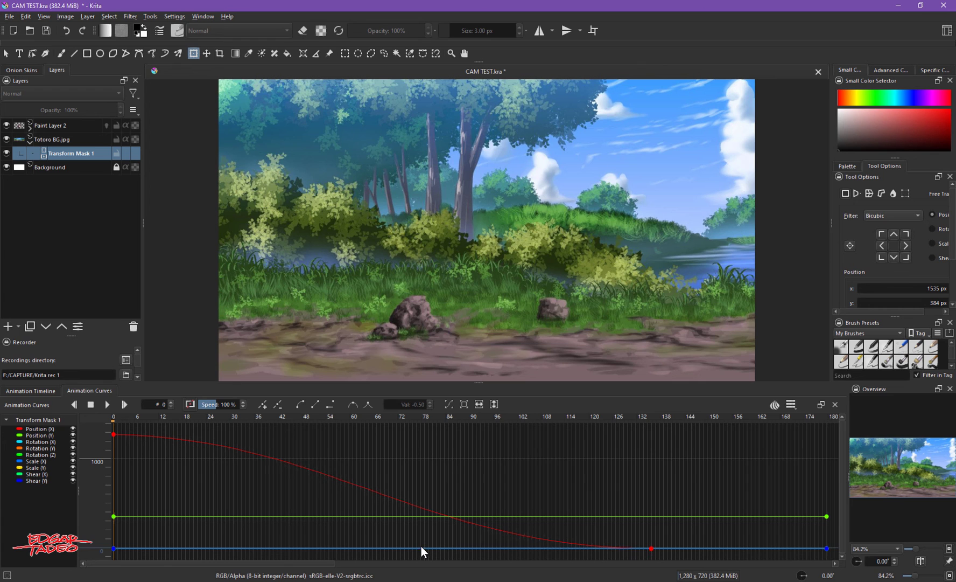
Shorten the Bezier handle of the background's Position (X) keyframe at frame 0 to about frame 50
left_click(116, 435)
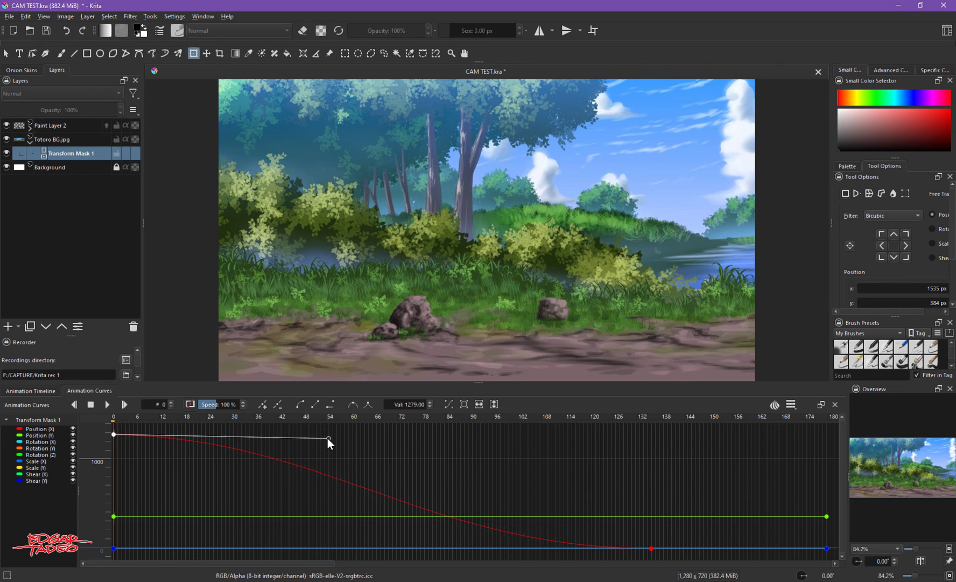
left_click_drag(328, 438, 313, 437)
left_click(297, 450)
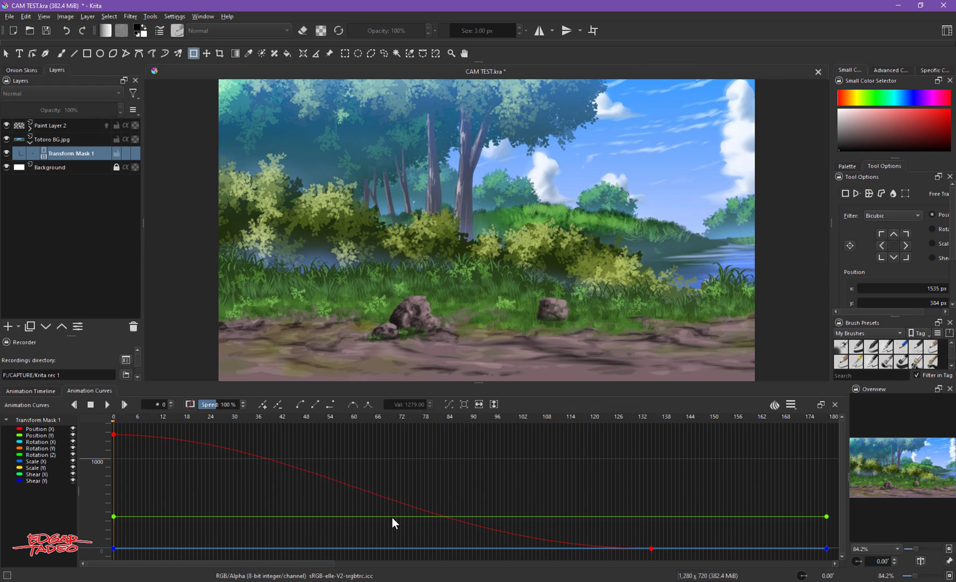
Go to frame 135 and move the last Position (X) keyframe of Paint Layer 2's transform mask there
left_click(652, 546)
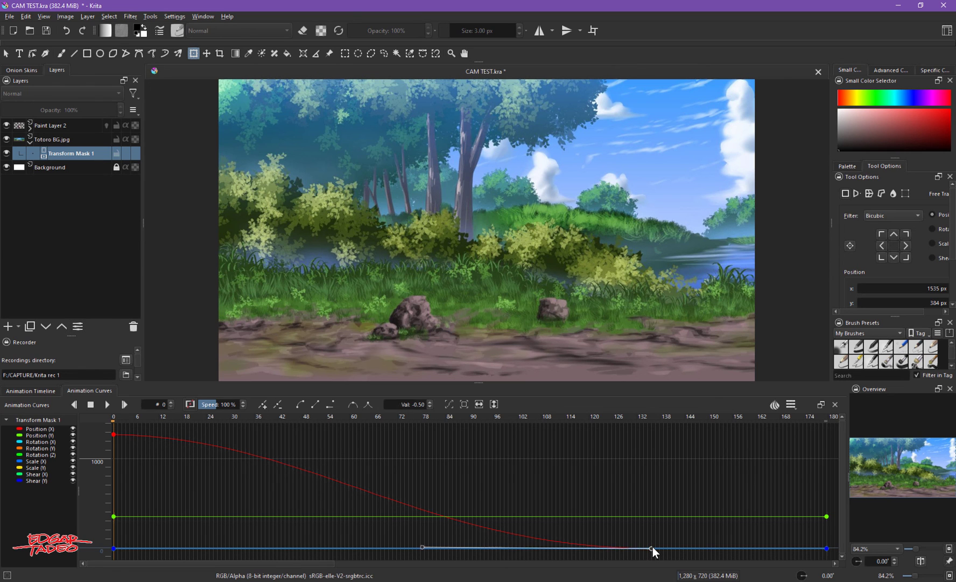
left_click(651, 420)
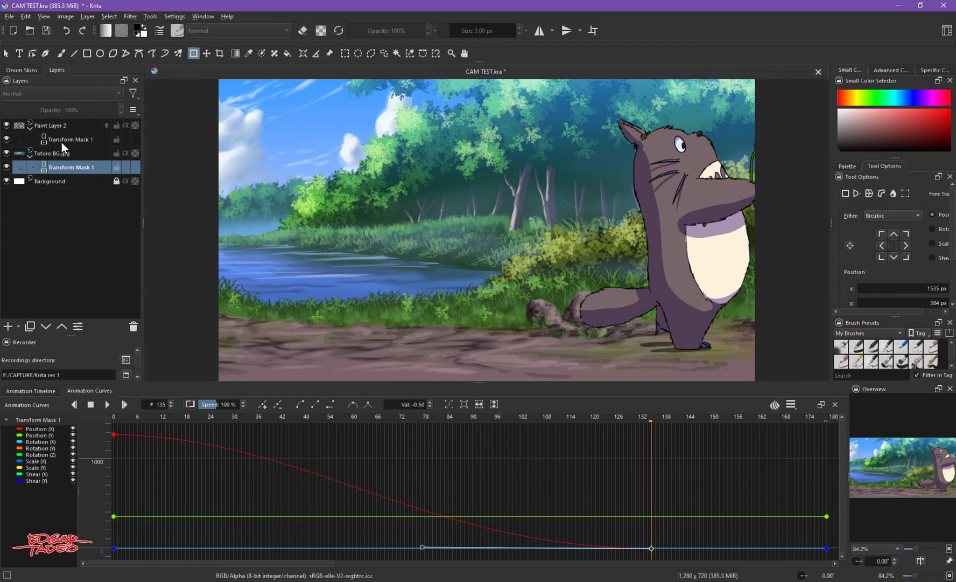
left_click(61, 139)
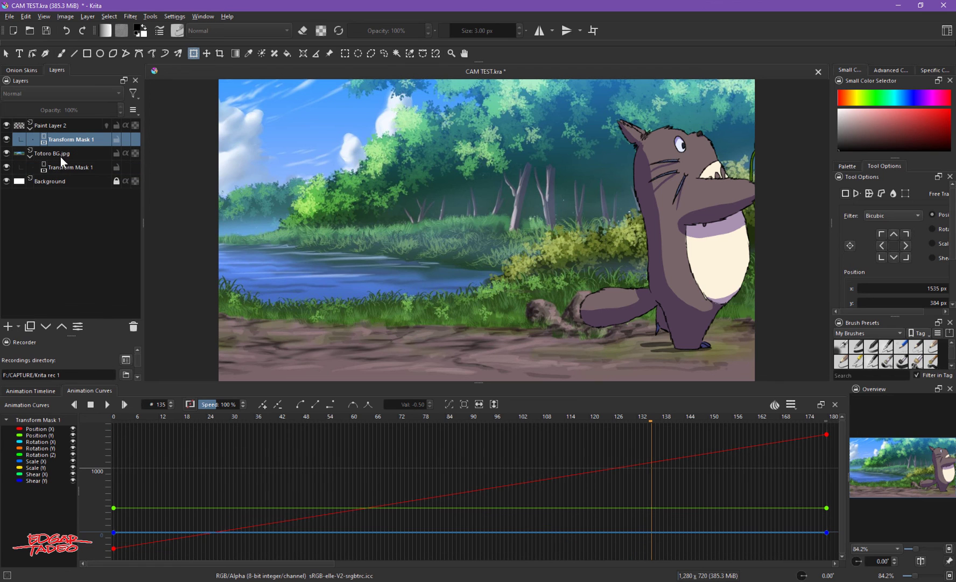
left_click(826, 434)
left_click_drag(827, 433, 655, 432)
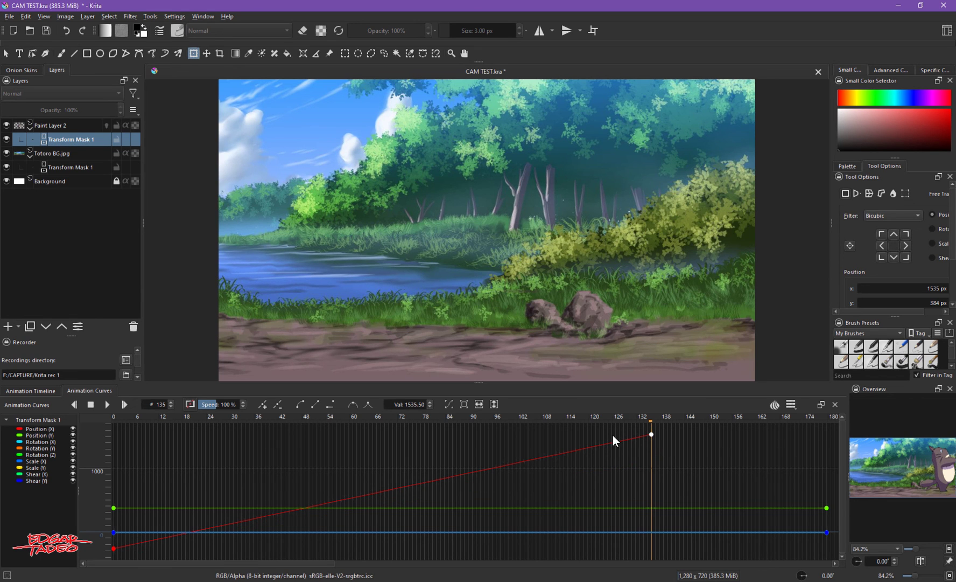
Play back the retimed animation and enlarge the canvas area to examine the walk across the background
key("space")
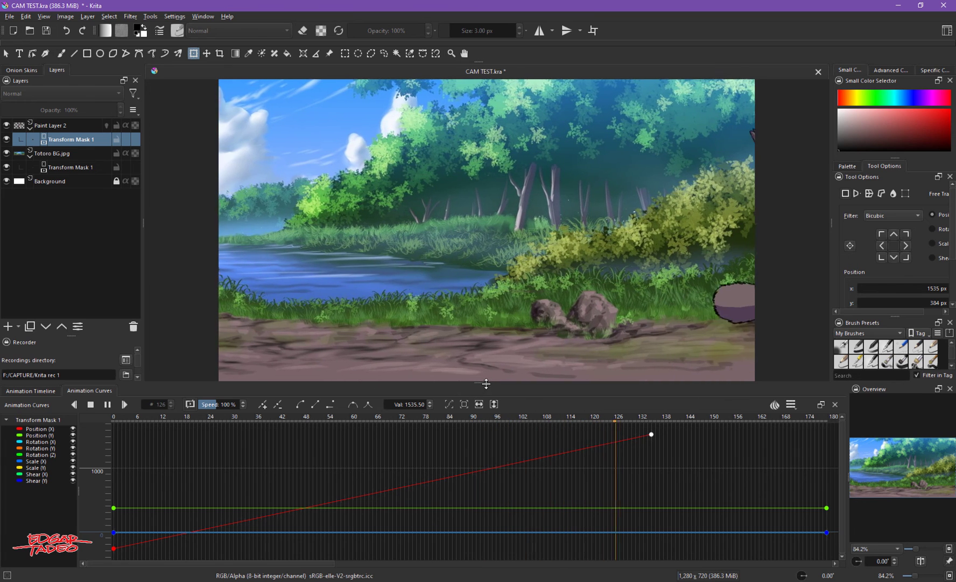
left_click_drag(481, 383, 485, 424)
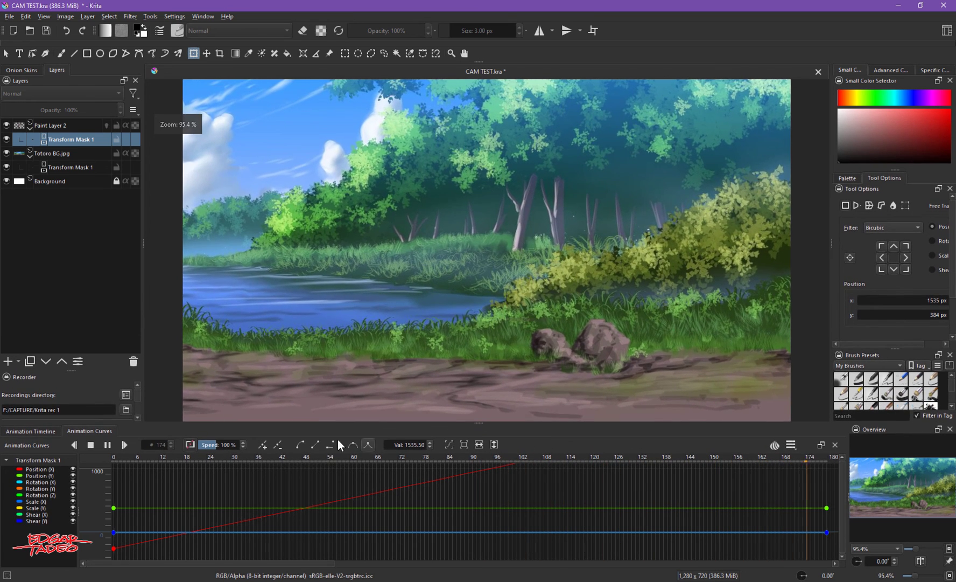